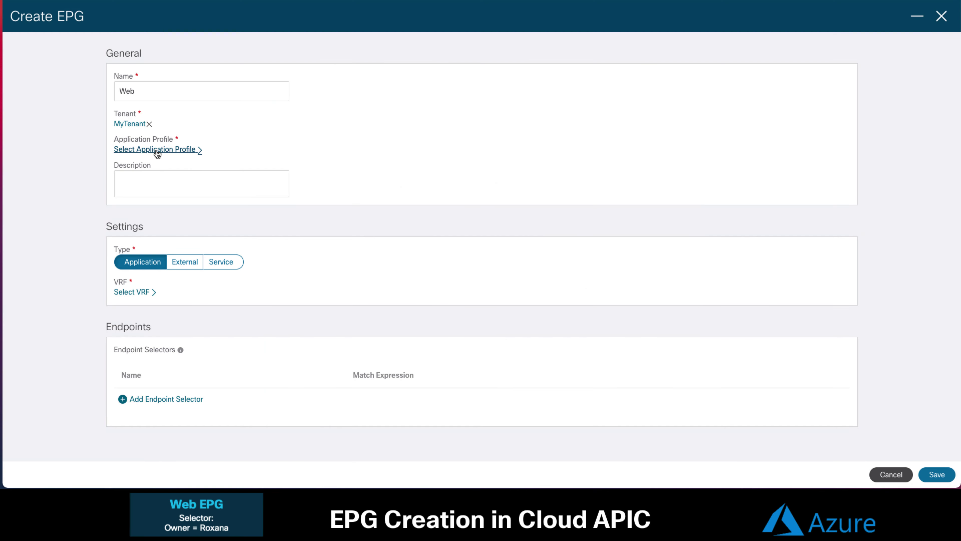
Assign the application profile MyApp and the VRF MyVRF to the Web EPG.
left_click(154, 152)
left_click(649, 378)
left_click(145, 299)
left_click(653, 378)
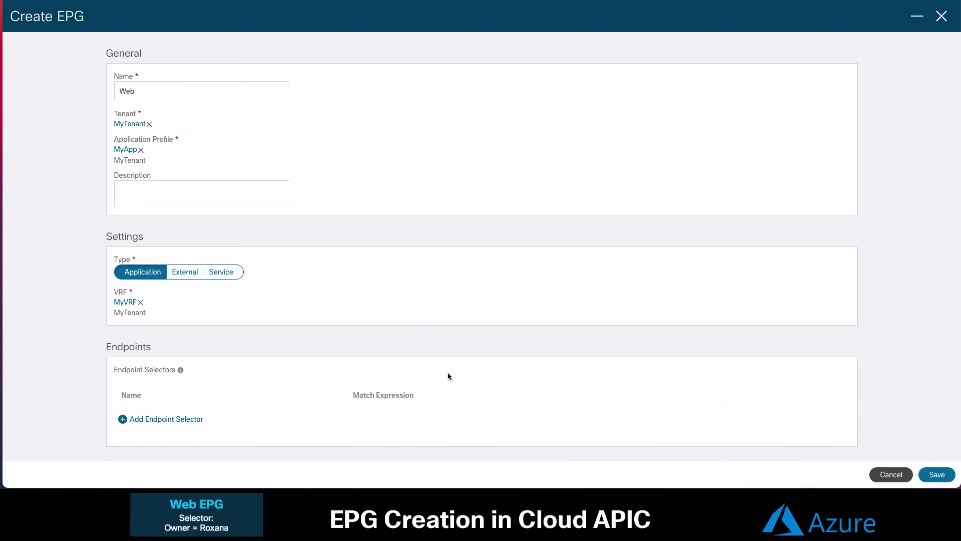
Start an endpoint selector named webselector with a match expression on the key custom:owner.
left_click(124, 420)
type("webselector")
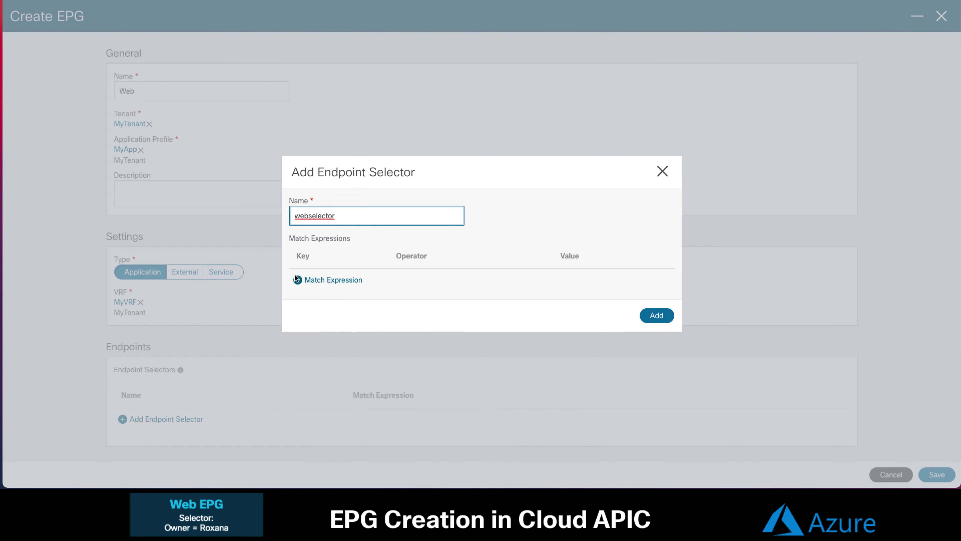
left_click(322, 280)
left_click(322, 312)
type("Owner")
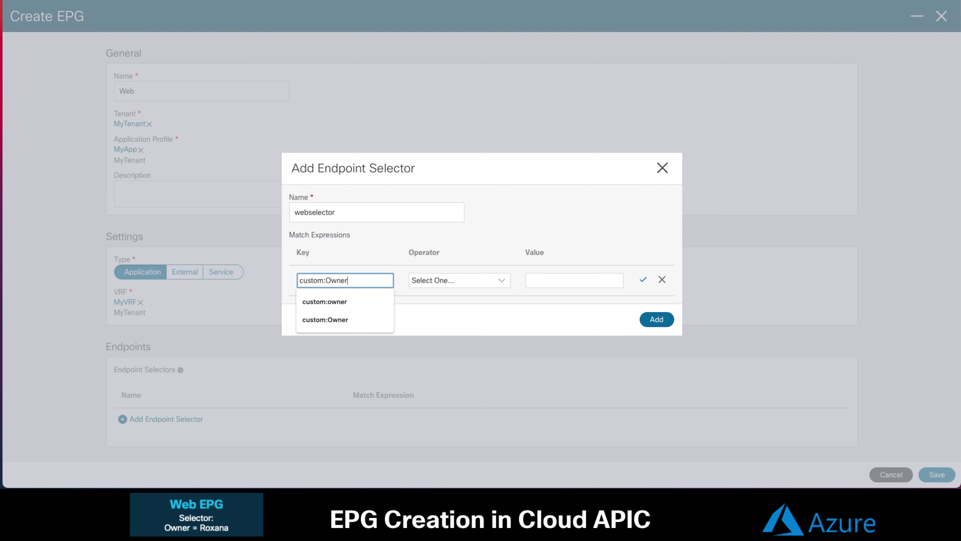
left_click(332, 304)
Complete the match expression with the equals operator and the owner's name, add the selector, and save the Web EPG.
left_click(459, 281)
left_click(465, 292)
left_click(567, 281)
type("Roxa")
left_click(542, 301)
left_click(643, 279)
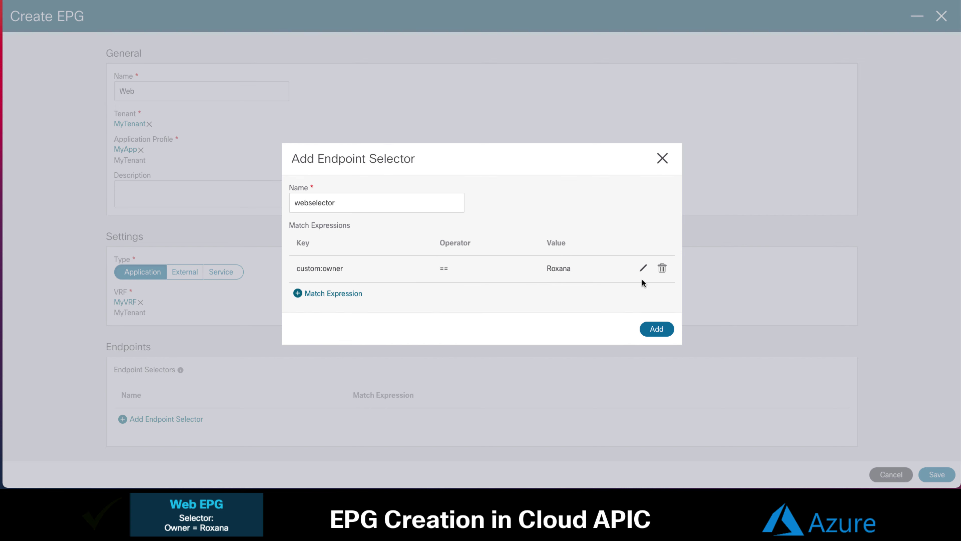
left_click(657, 319)
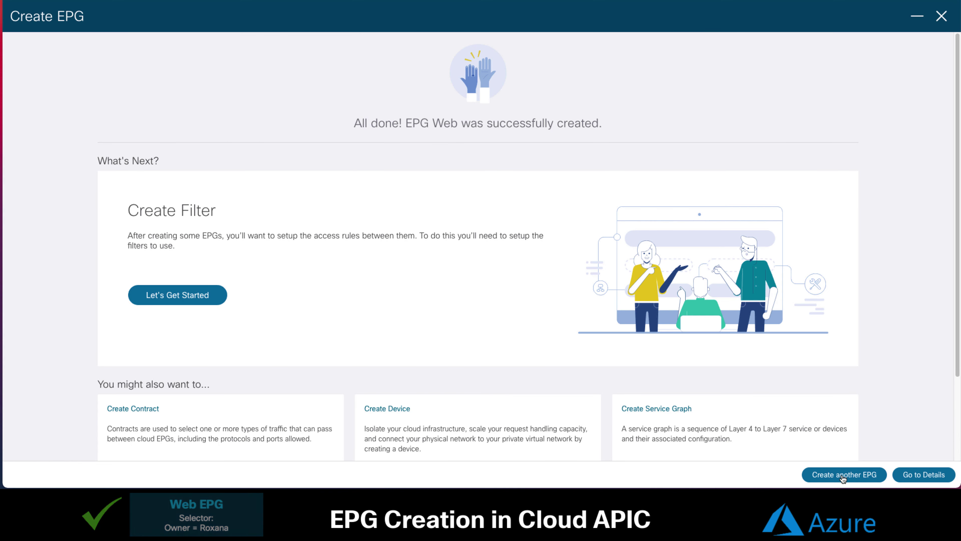
Create another EPG named DB in MyTenant with the endpoint selector dbselector matching custom:owner equals DBA, and save it.
left_click(841, 476)
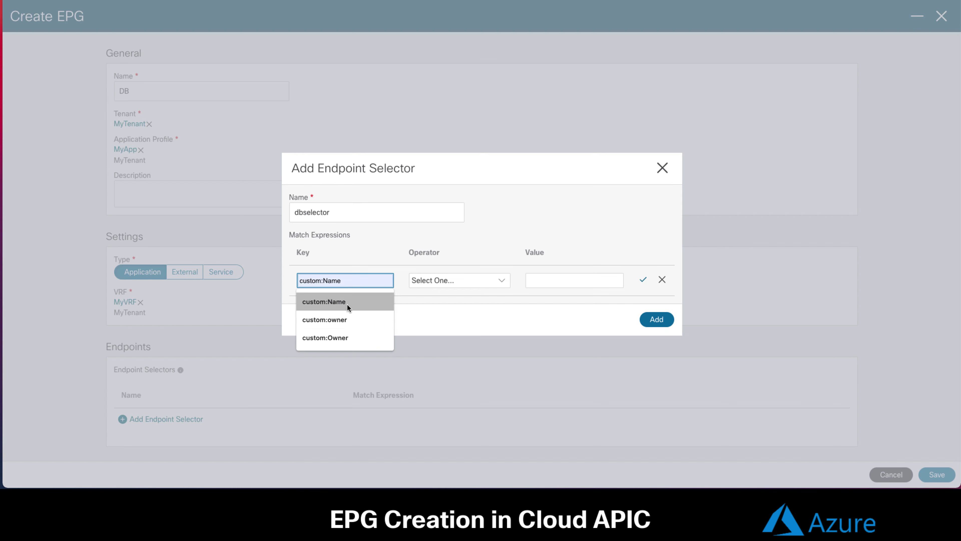
left_click(347, 304)
left_click(457, 280)
left_click(427, 291)
left_click(552, 280)
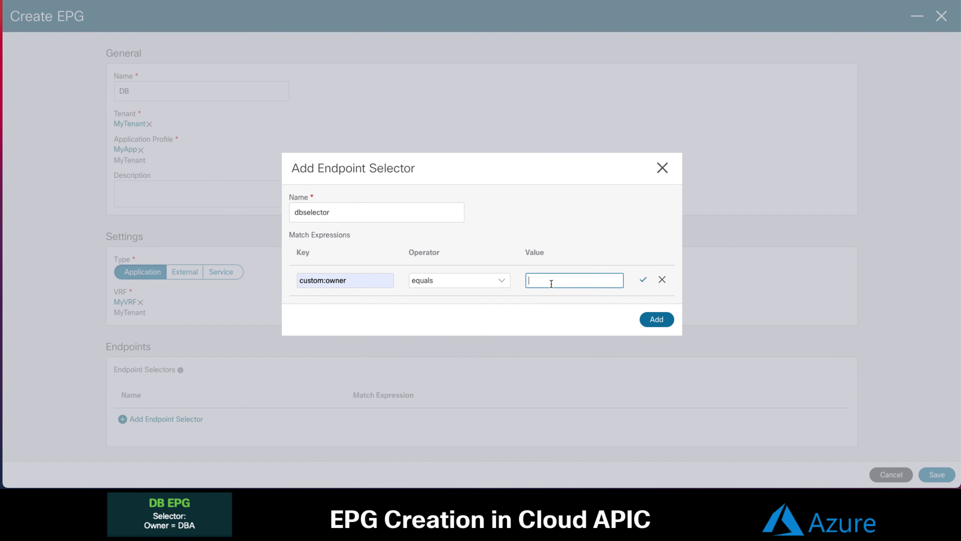
type("DBA")
left_click(643, 279)
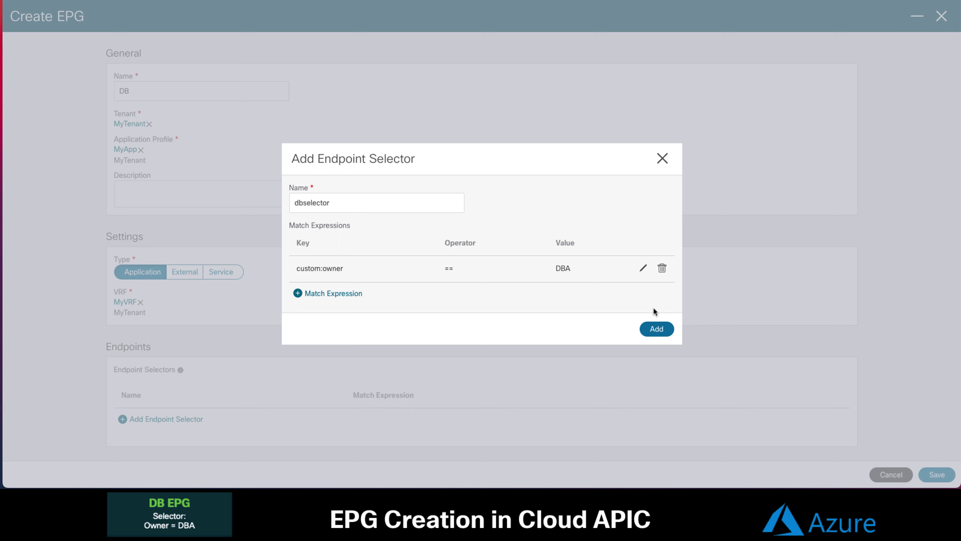
left_click(657, 329)
left_click(937, 474)
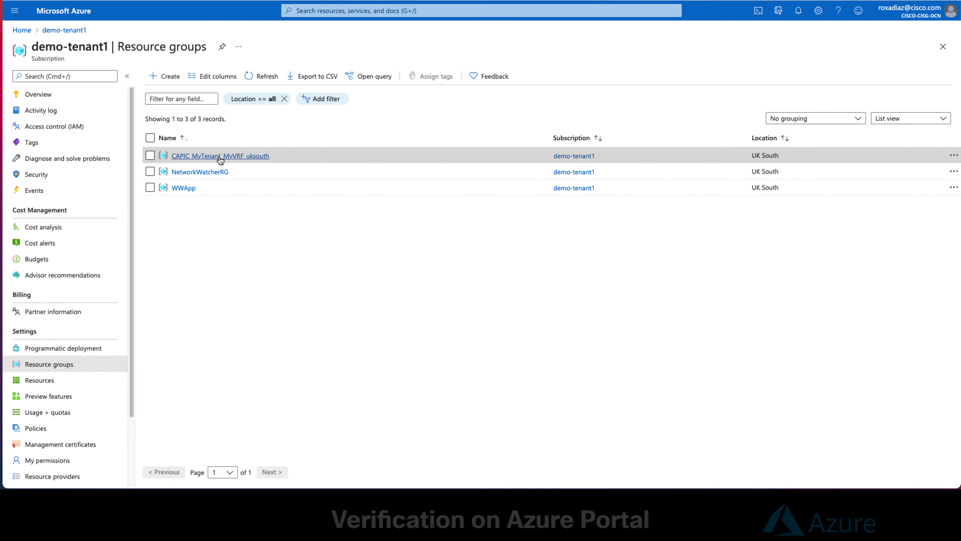
In the Azure portal, open the CAPIC_MyTenant_MyVRF_uksouth resource group to examine its resources.
left_click(219, 157)
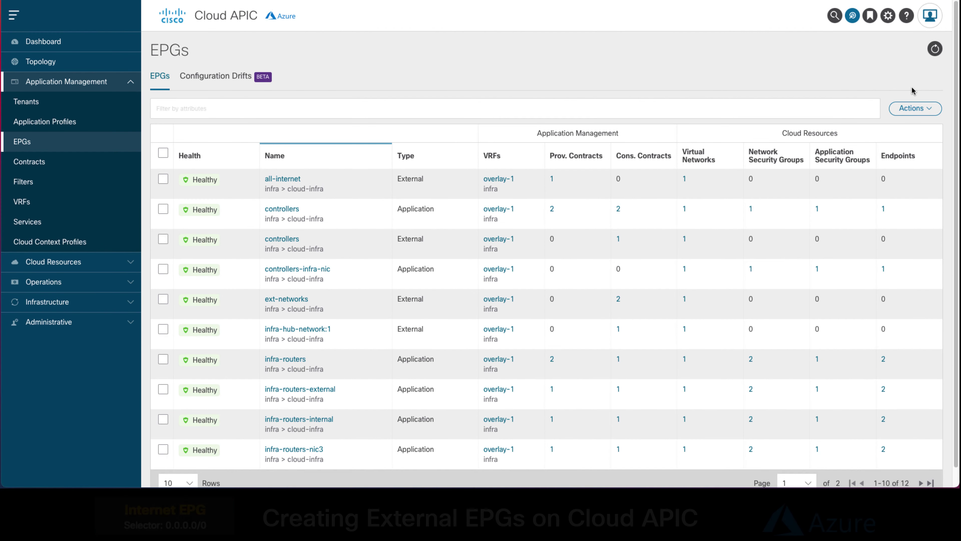
In Cloud APIC, start a new EPG named Internet with tenant MyTenant and application profile MyApp.
left_click(915, 107)
left_click(897, 130)
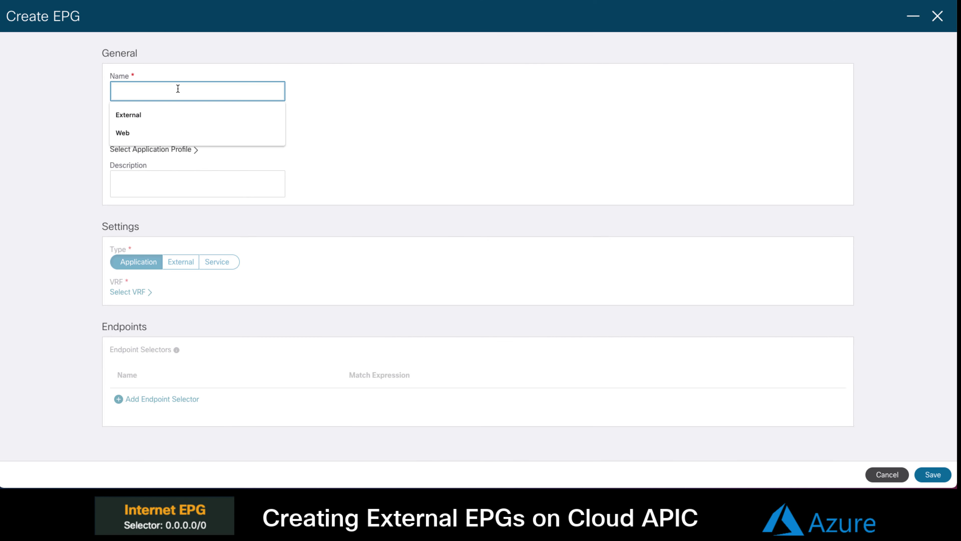
type("Internet")
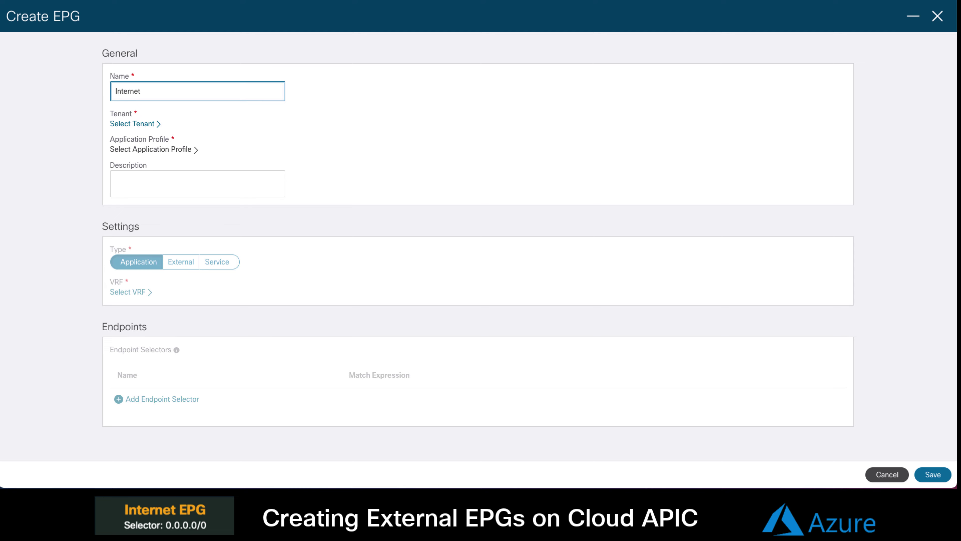
left_click(141, 124)
left_click(311, 177)
left_click(649, 378)
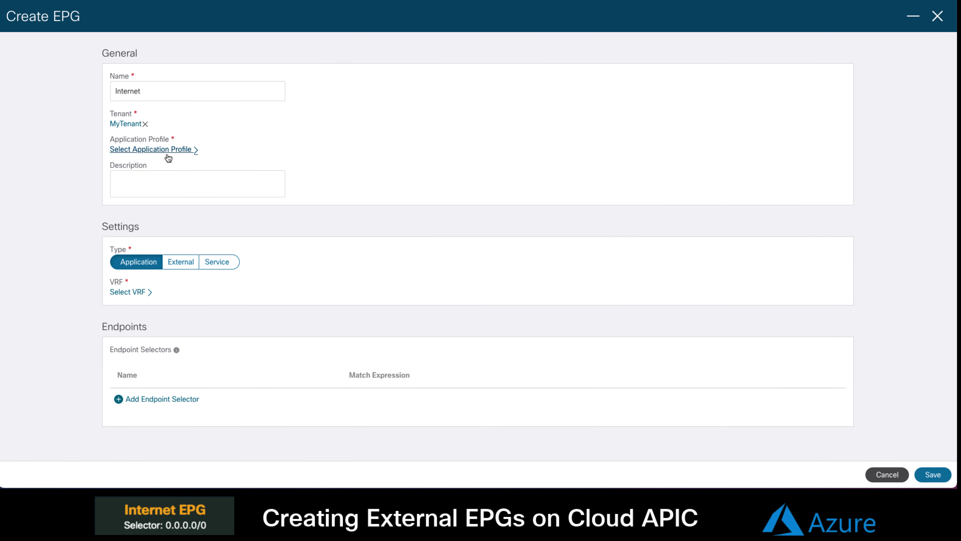
left_click(168, 150)
left_click(326, 180)
left_click(648, 378)
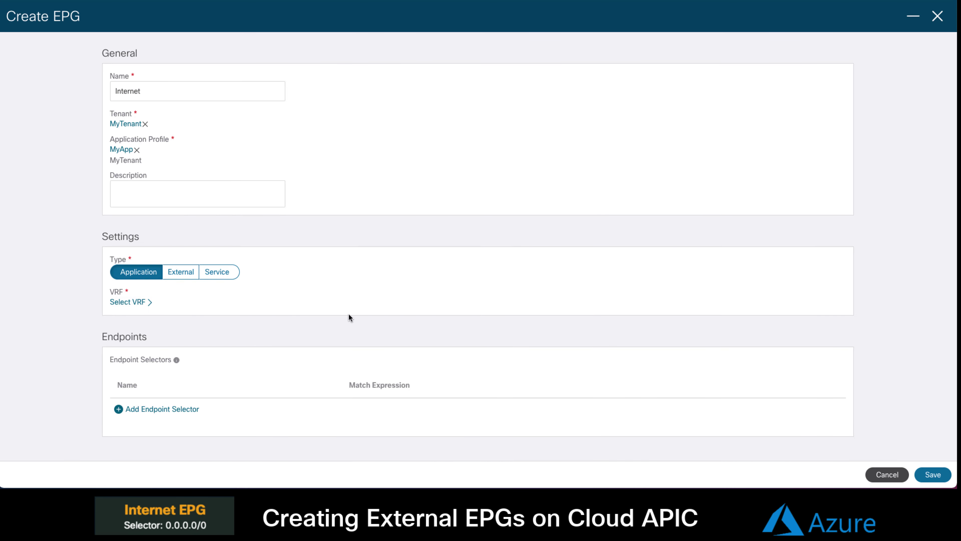
Set the Internet EPG's type to External and assign it the VRF MyVRF.
left_click(181, 273)
left_click(567, 279)
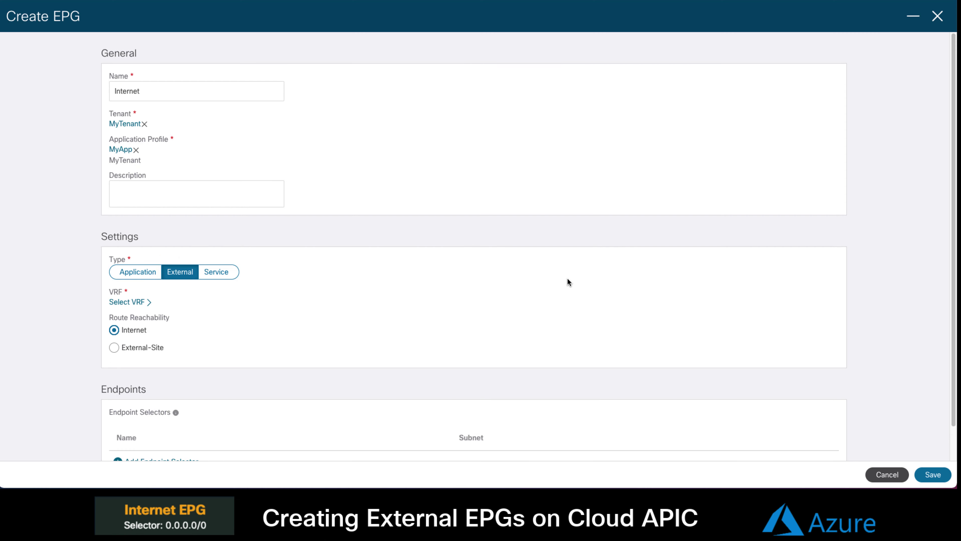
left_click(137, 302)
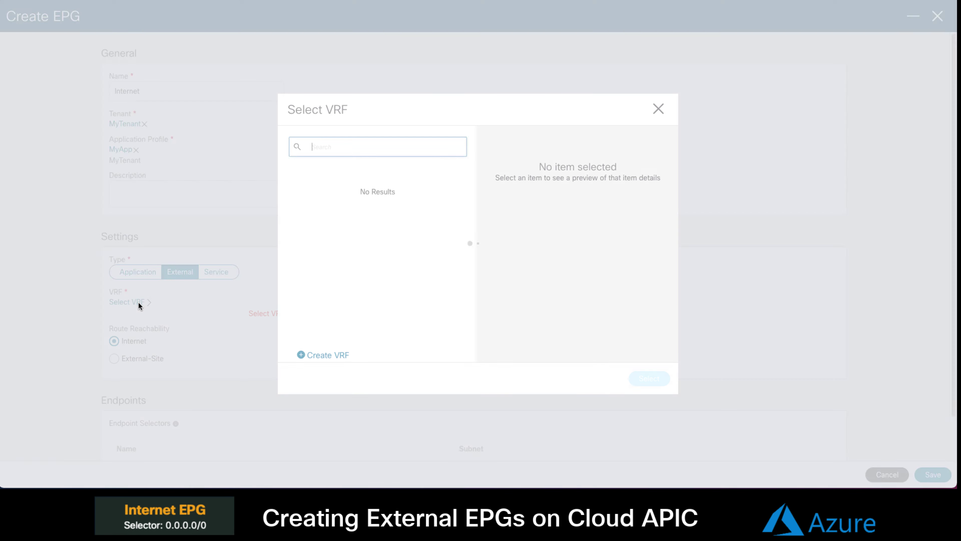
left_click(322, 182)
left_click(646, 379)
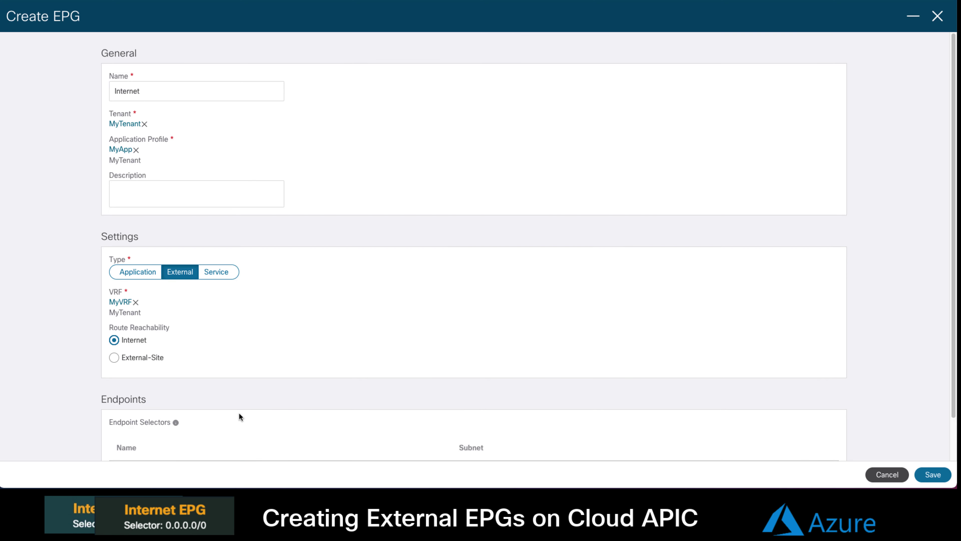
Add an endpoint selector named Internet with subnet 0.0.0.0/0 and save the EPG.
scroll(239, 412, "down", 1)
left_click(151, 427)
type("Internet")
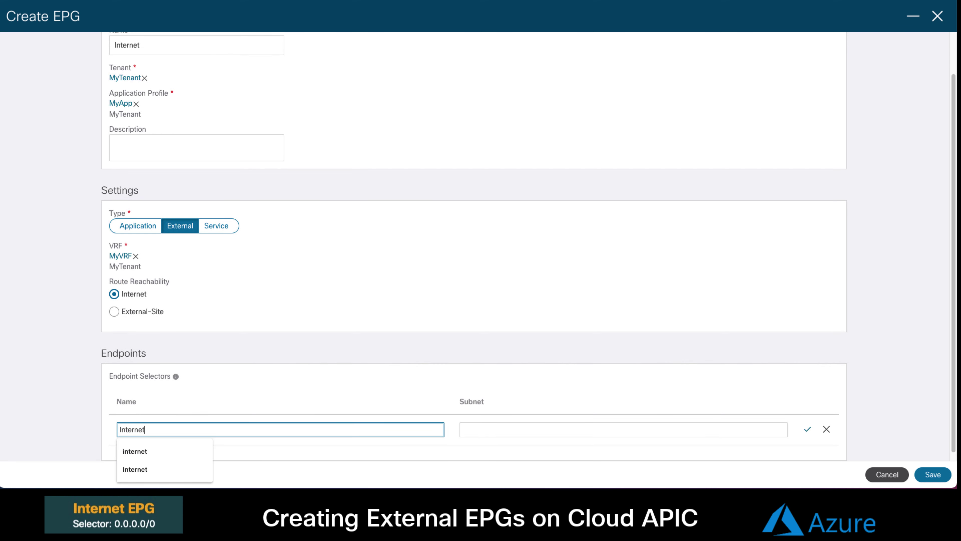
left_click(492, 429)
left_click(494, 451)
left_click(808, 429)
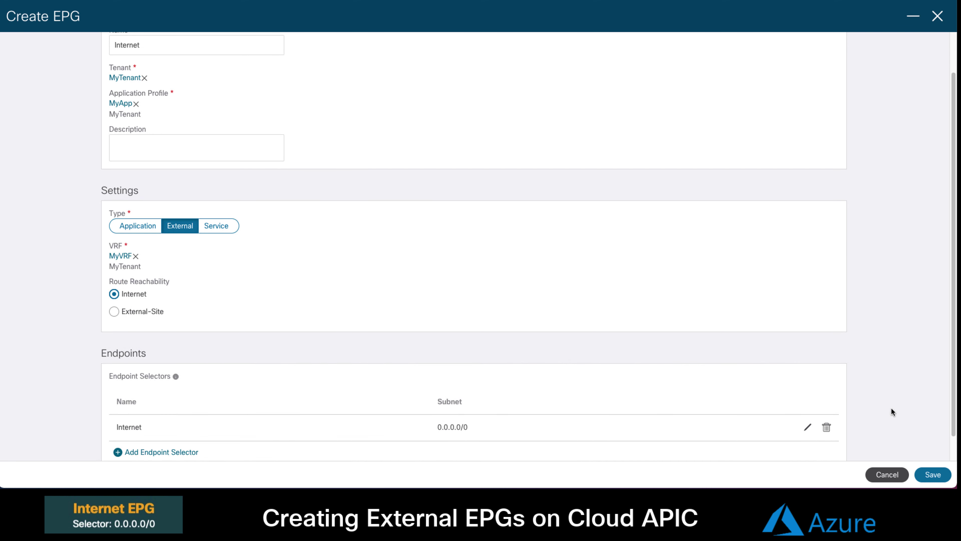
left_click(937, 476)
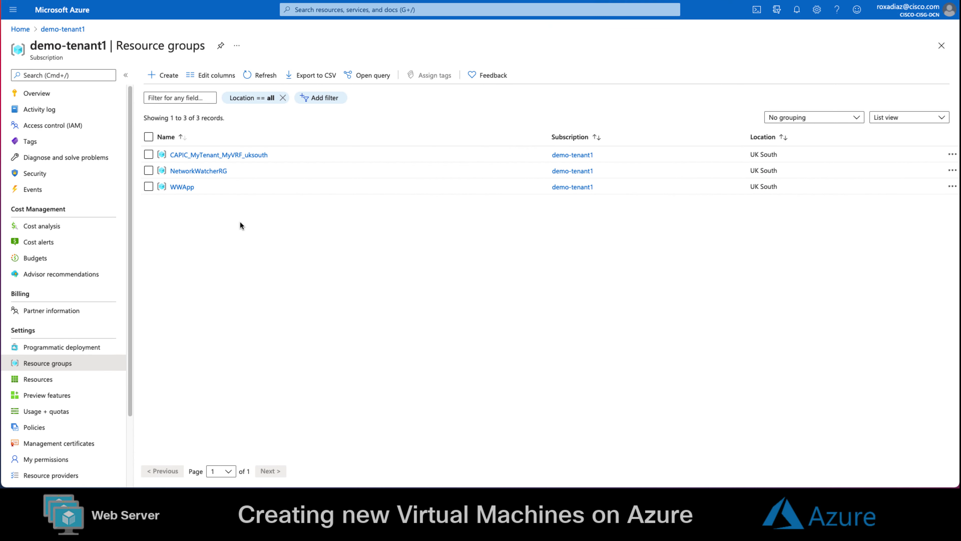
In the Azure portal, start a Red Hat Enterprise Linux virtual machine from the Marketplace in the CAPIC_MyTenant_MyVRF_uksouth resource group.
left_click(179, 158)
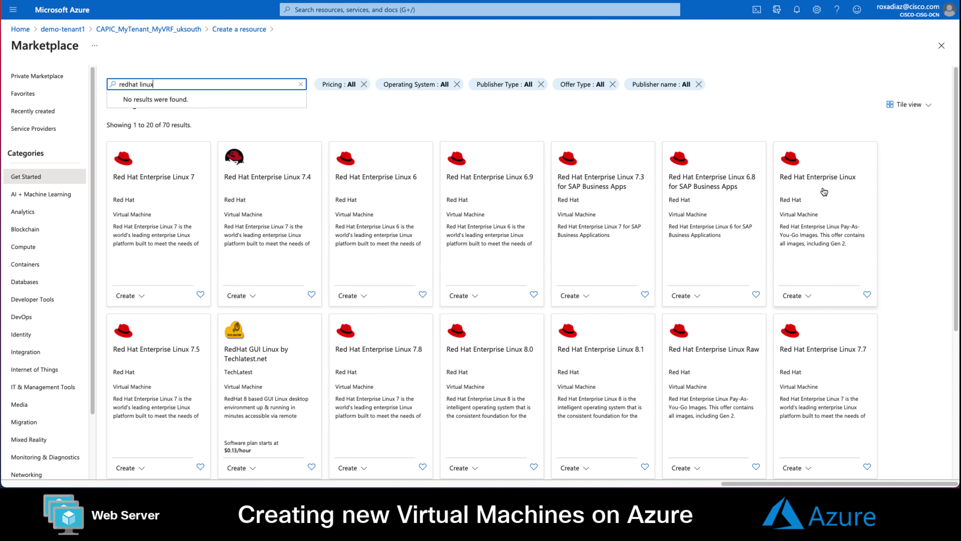
left_click(823, 192)
left_click(275, 122)
Name the virtual machine Webserver, set its region to (Europe) UK South, and review the remaining basic settings.
left_click(190, 250)
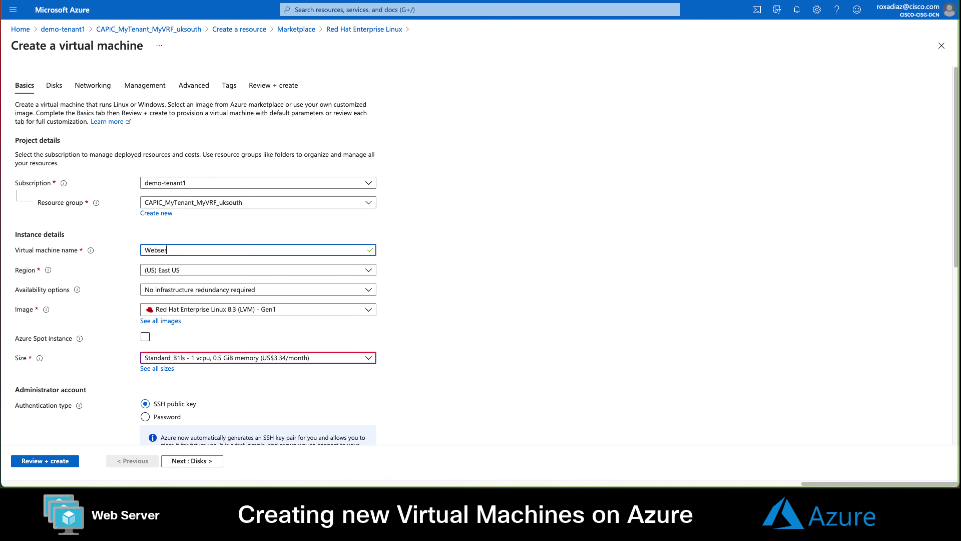
left_click(227, 269)
left_click(196, 170)
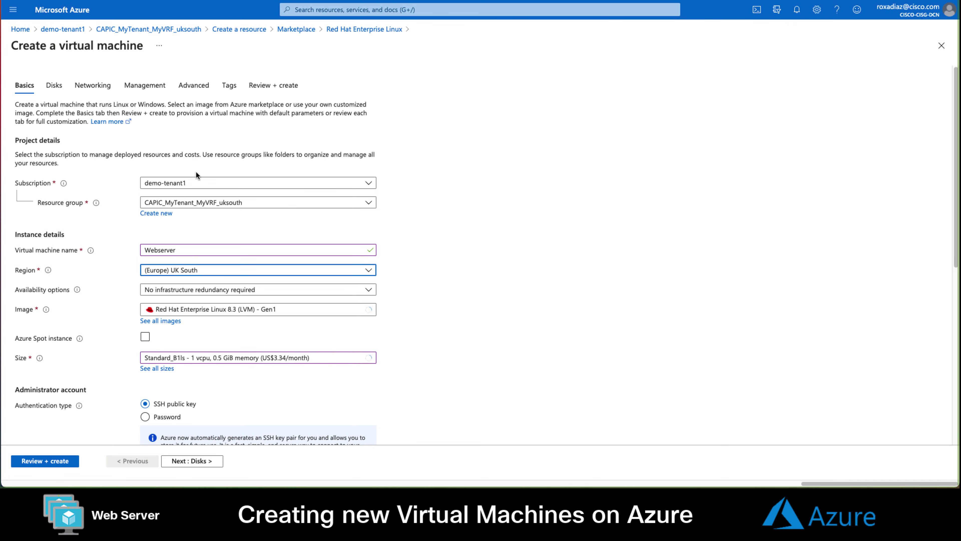
scroll(260, 359, "down", 4)
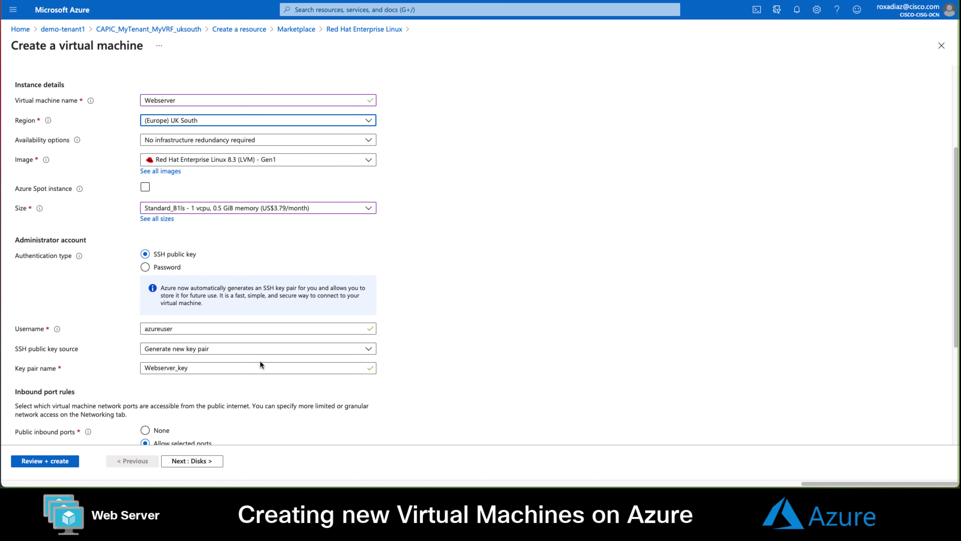
scroll(260, 363, "down", 2)
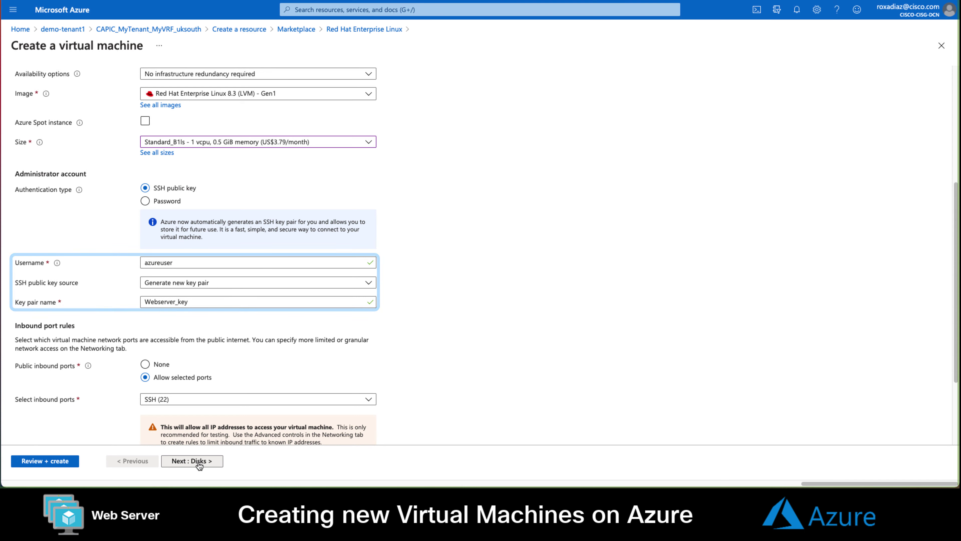
Keep the default disk options and place the virtual machine in the subnet az1 (192.168.100.0/24).
left_click(192, 460)
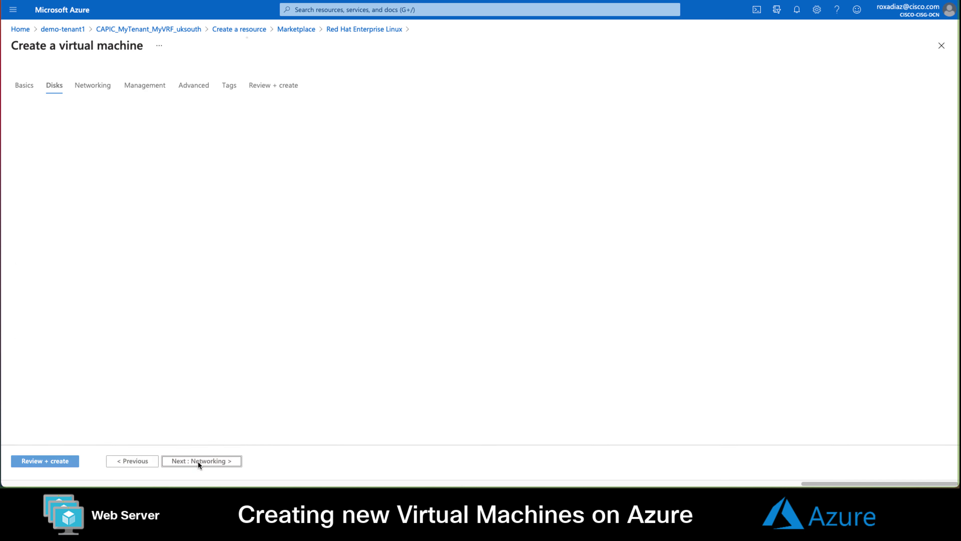
left_click(199, 461)
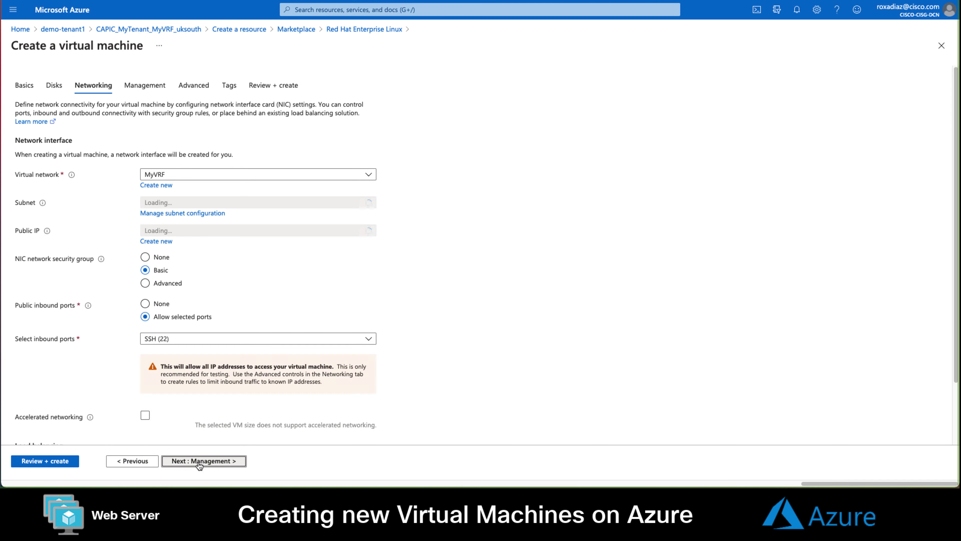
left_click(268, 203)
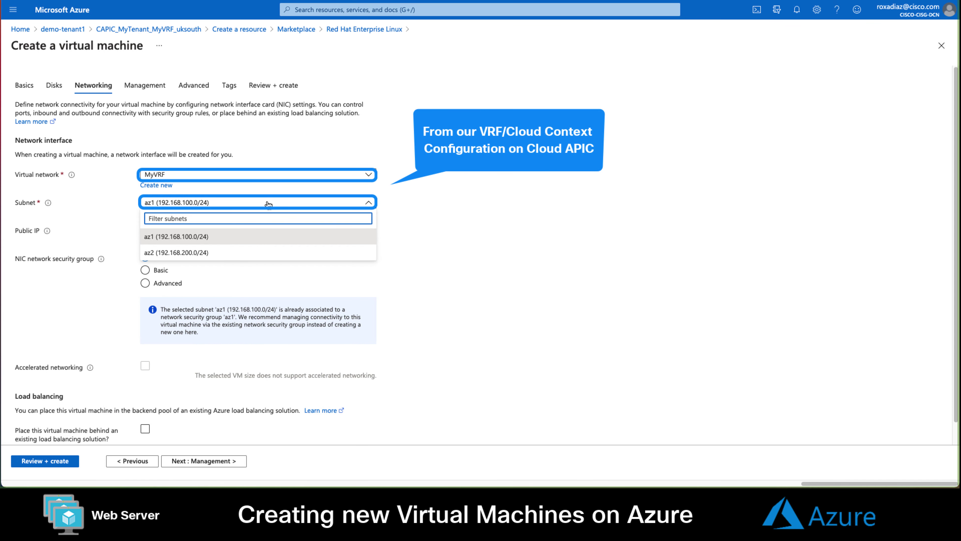
left_click(214, 239)
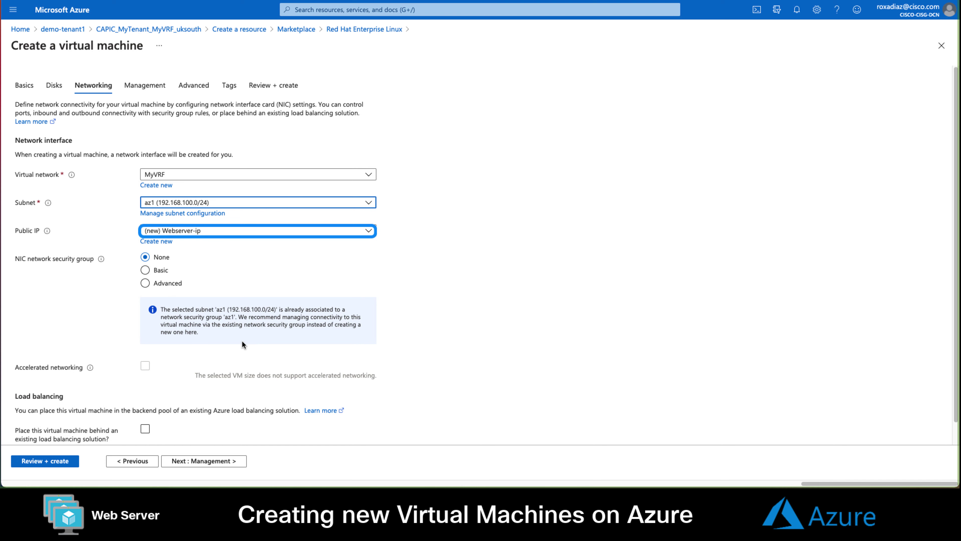
Add a tag named owner with the owner's name as its value, keeping the default management and advanced settings.
left_click(217, 461)
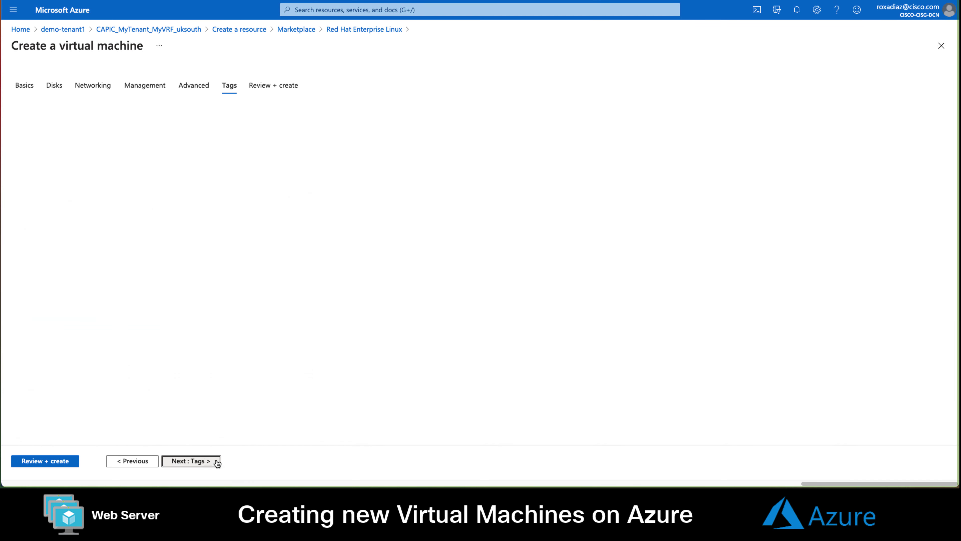
left_click(73, 164)
type("owner")
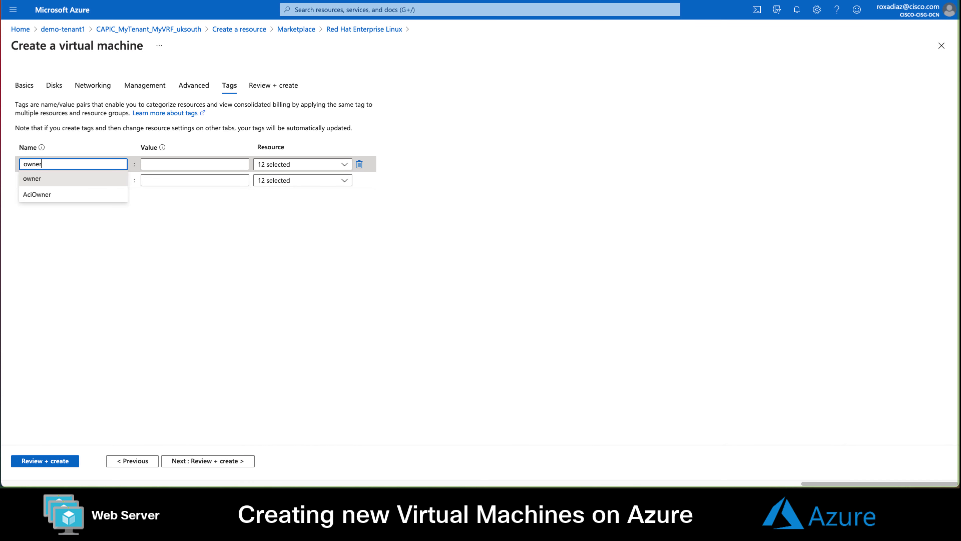
key("Tab")
type("Rox")
Review and create the Webserver virtual machine, downloading its generated SSH private key.
left_click(68, 461)
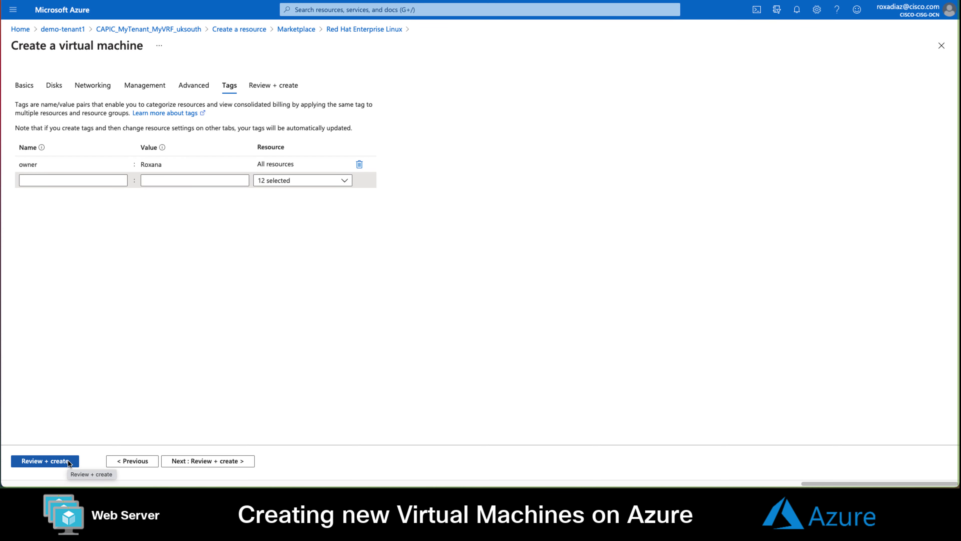
left_click(182, 459)
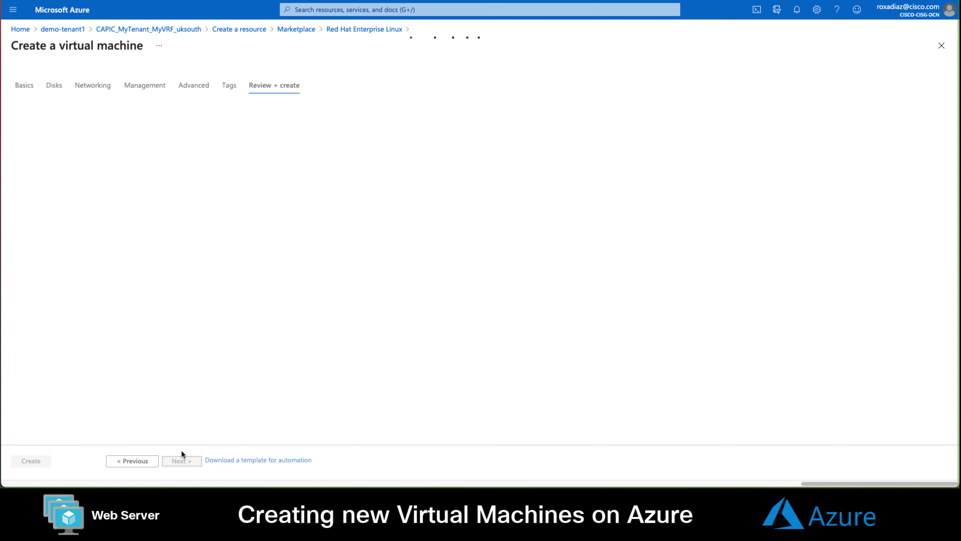
left_click(41, 459)
left_click(497, 310)
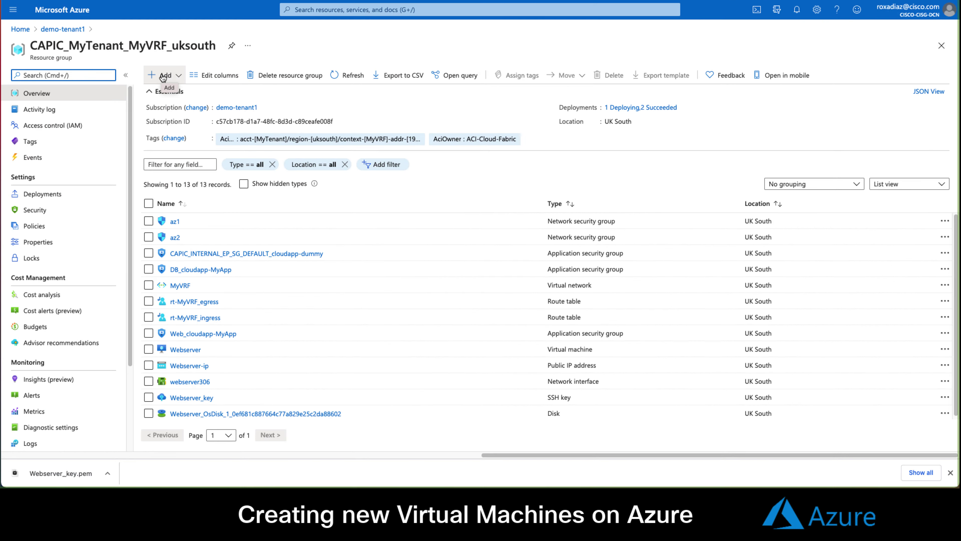
Start a Red Hat Enterprise Linux 8.0 virtual machine named DBServer in CAPIC_MyTenant_MyVRF_uksouth and set its region to (Europe) UK South.
left_click(477, 56)
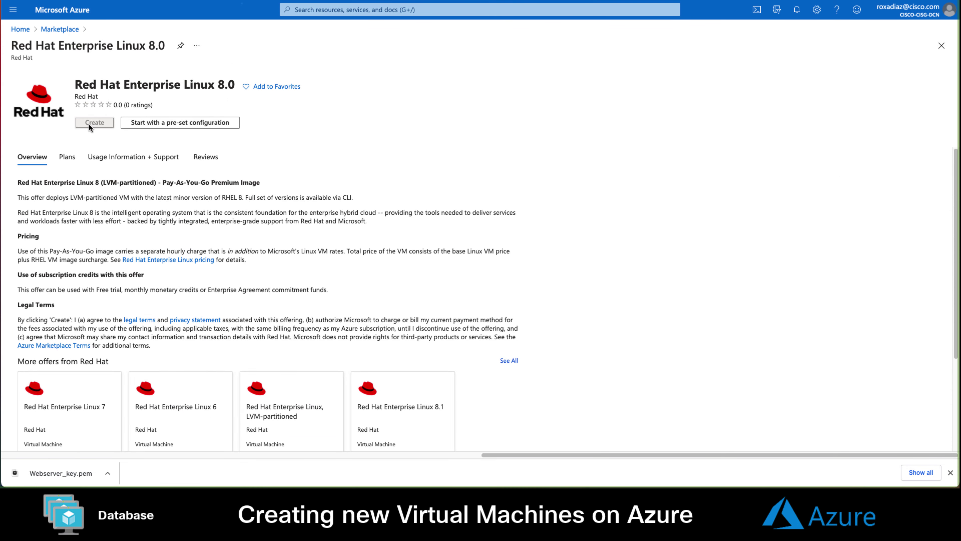
left_click(94, 122)
type("DBServer")
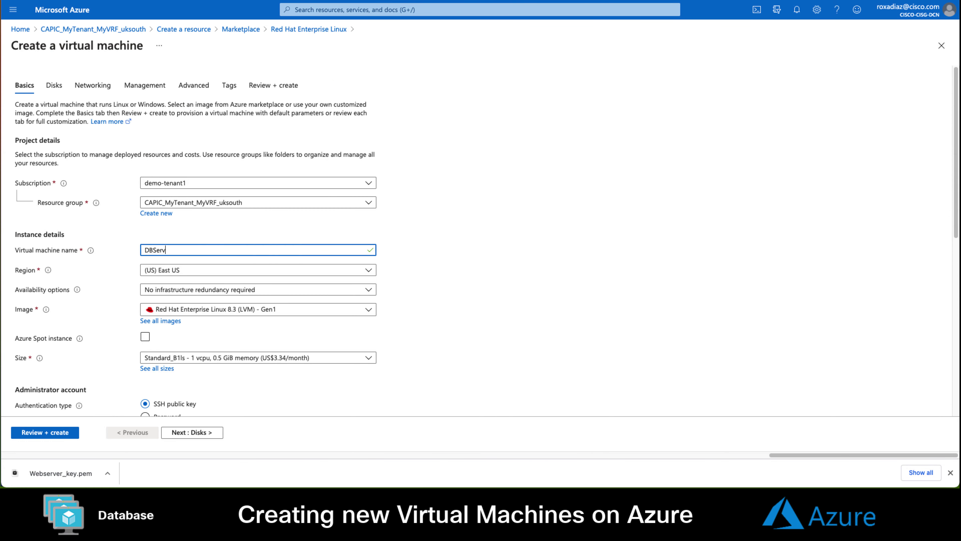
left_click(189, 270)
left_click(186, 173)
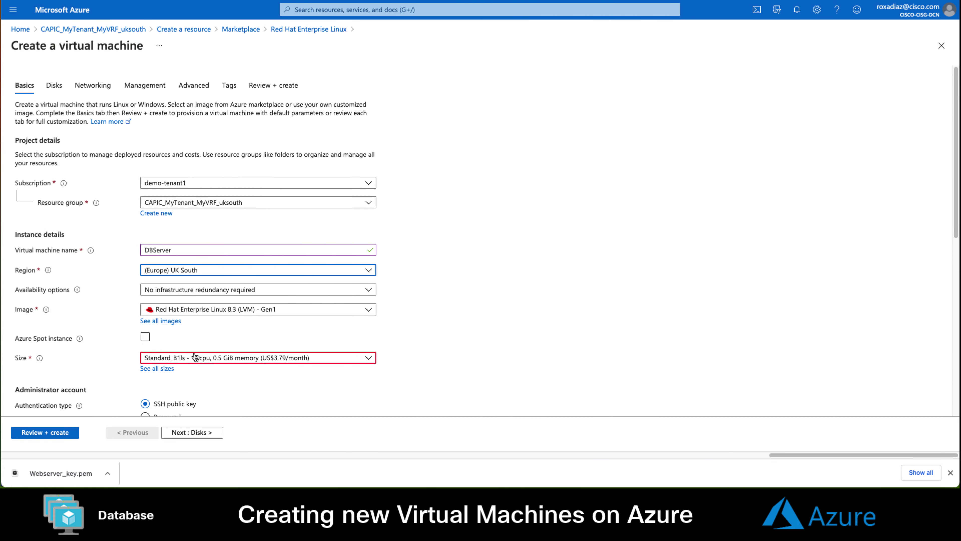
Keep the default disk options, place the virtual machine in subnet az2 (192.168.200.0/24), and set its public IP to None.
left_click(192, 432)
left_click(196, 432)
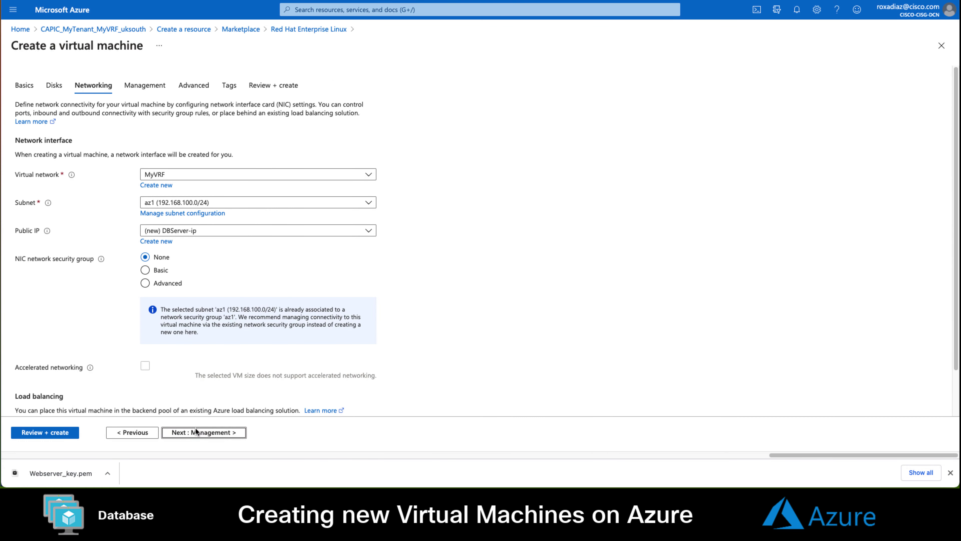
left_click(162, 230)
left_click(166, 259)
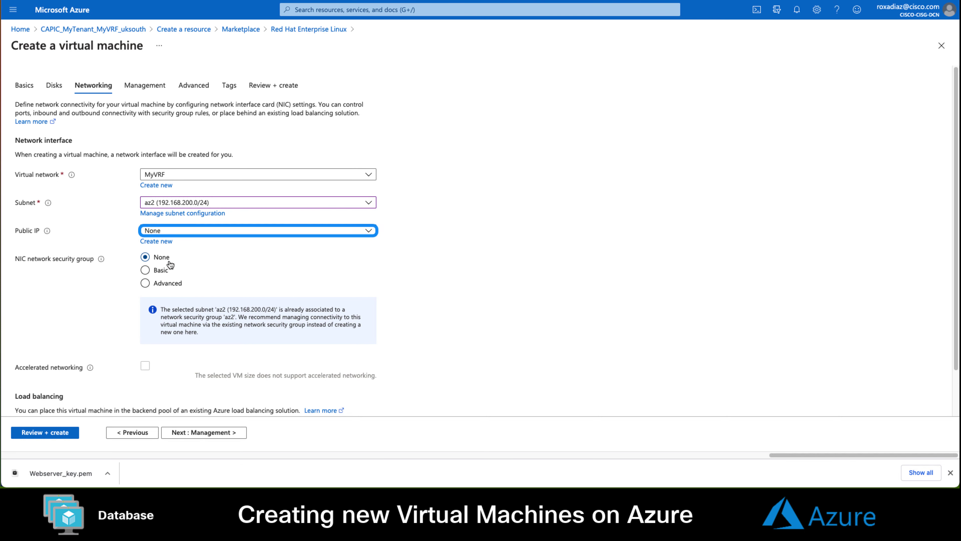
left_click(195, 432)
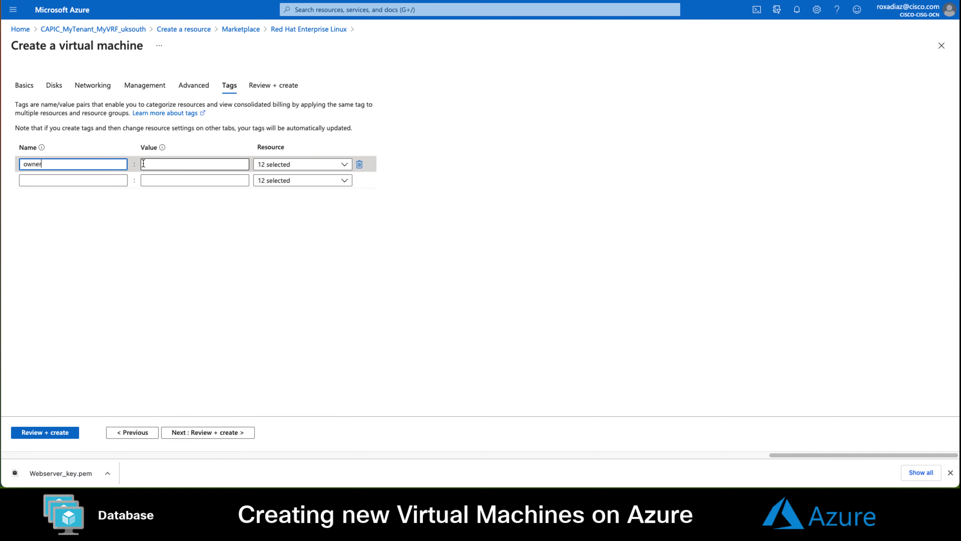
Add the tag owner with the value DBA, then create the DBServer virtual machine with its downloaded SSH private key.
left_click(144, 163)
type("DBA")
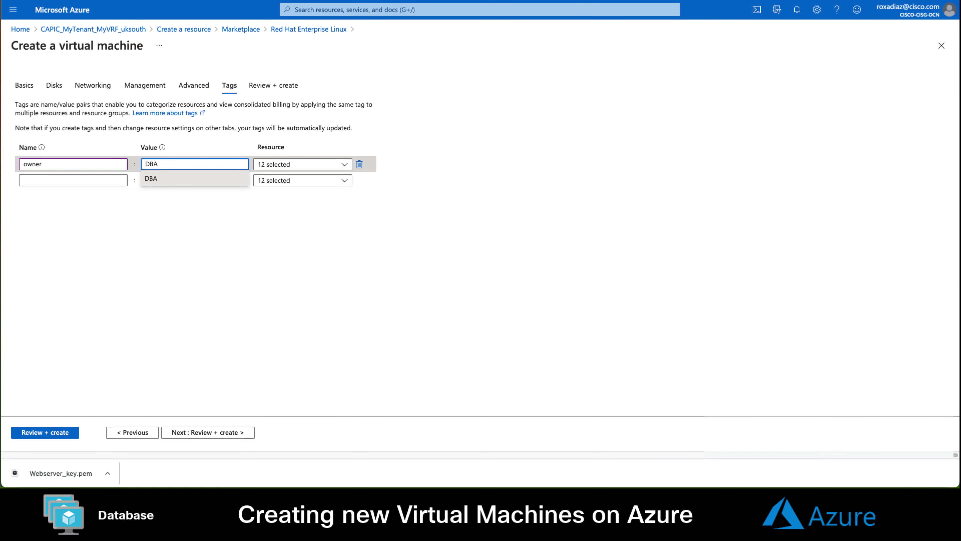
left_click(176, 218)
left_click(57, 431)
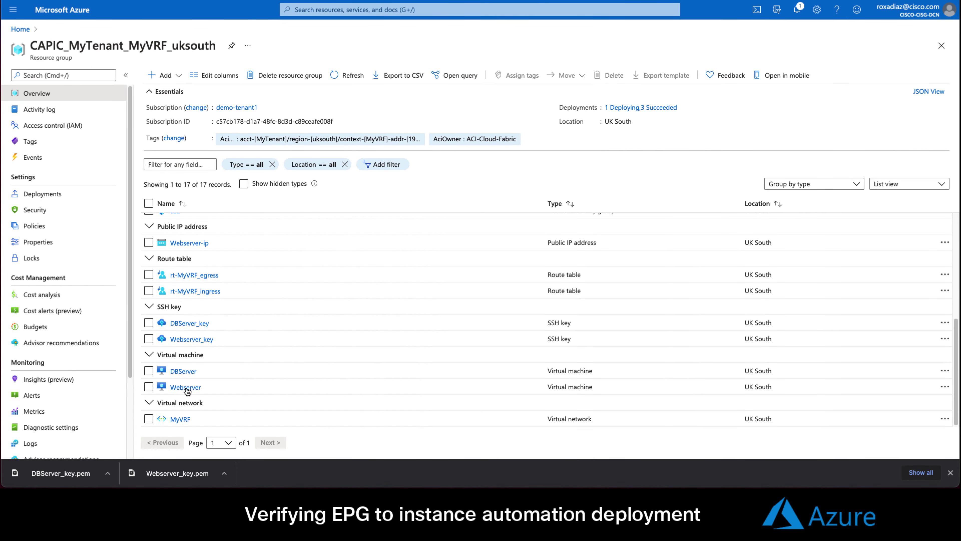
Examine the public IP settings of the Webserver and DBServer virtual machines, then view Webserver's networking configuration.
left_click(185, 386)
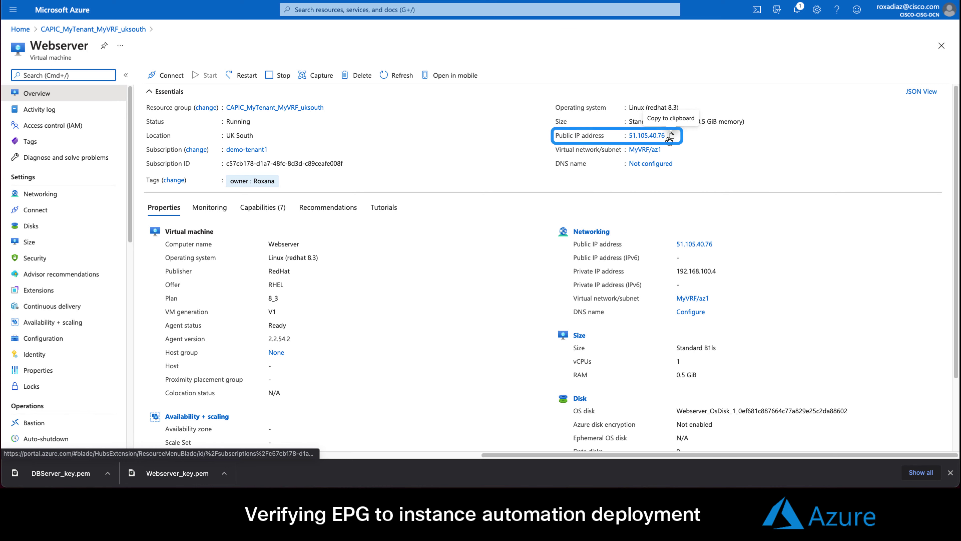
left_click(93, 29)
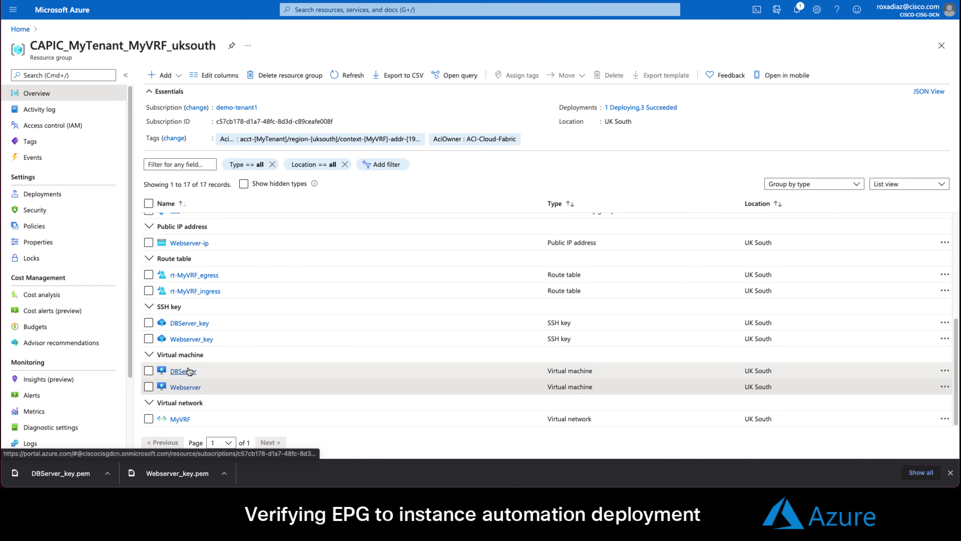
left_click(178, 374)
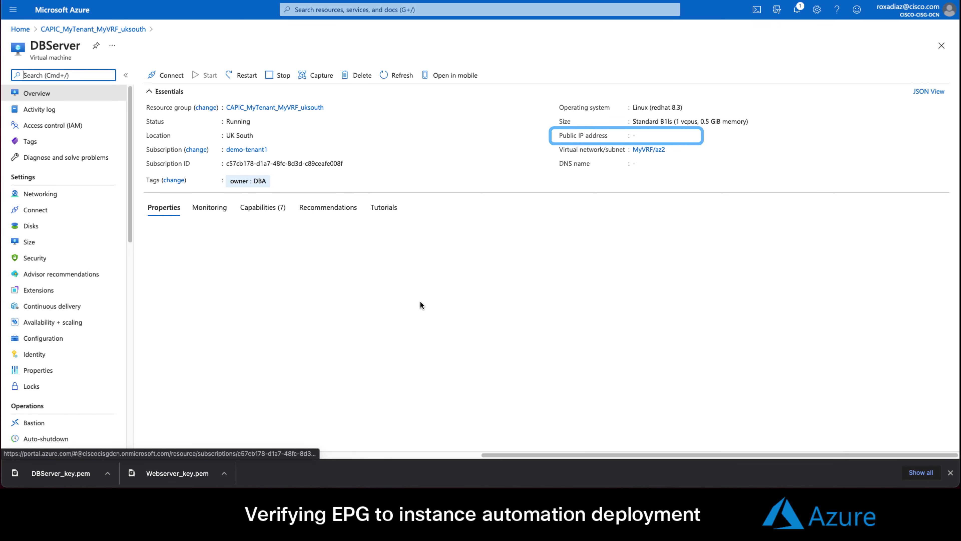
left_click(129, 30)
left_click(186, 388)
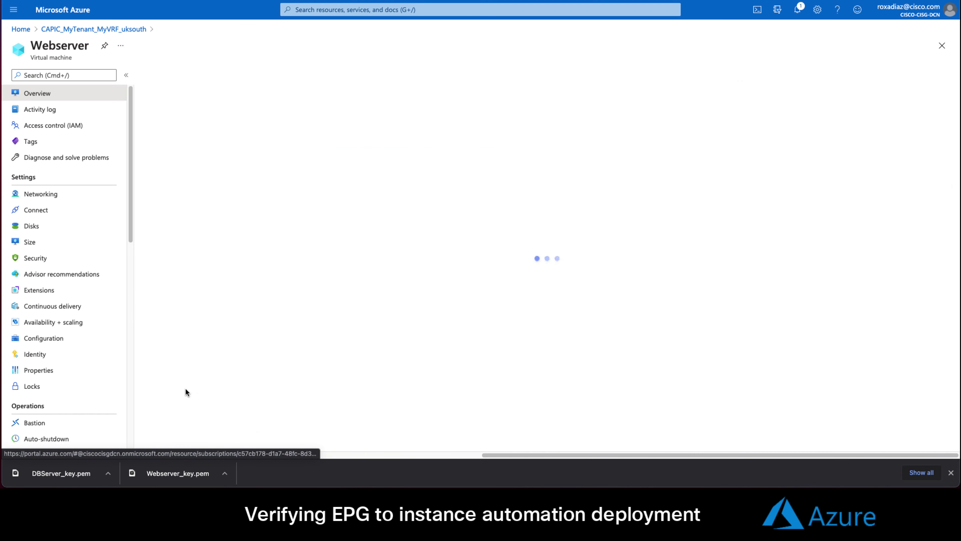
left_click(60, 195)
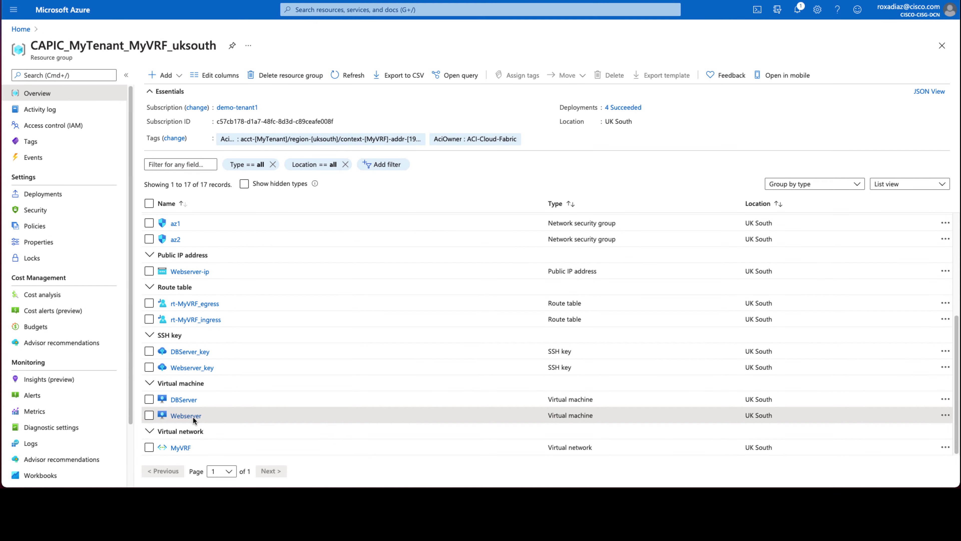
left_click(186, 415)
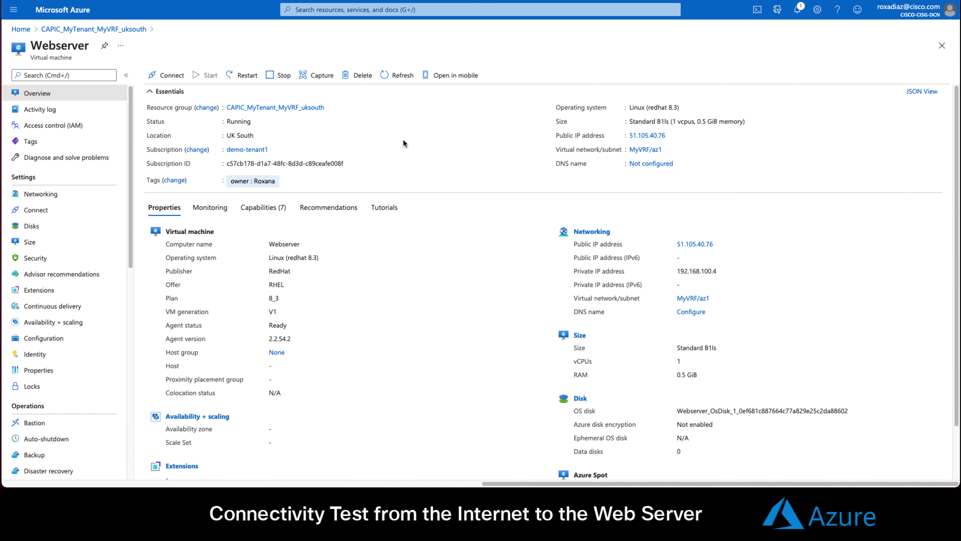
left_click(169, 77)
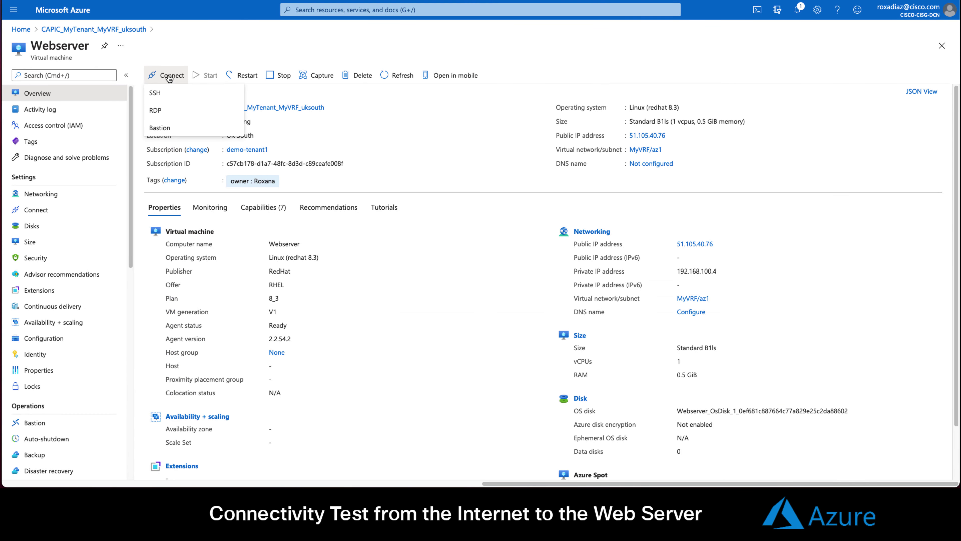
left_click(162, 95)
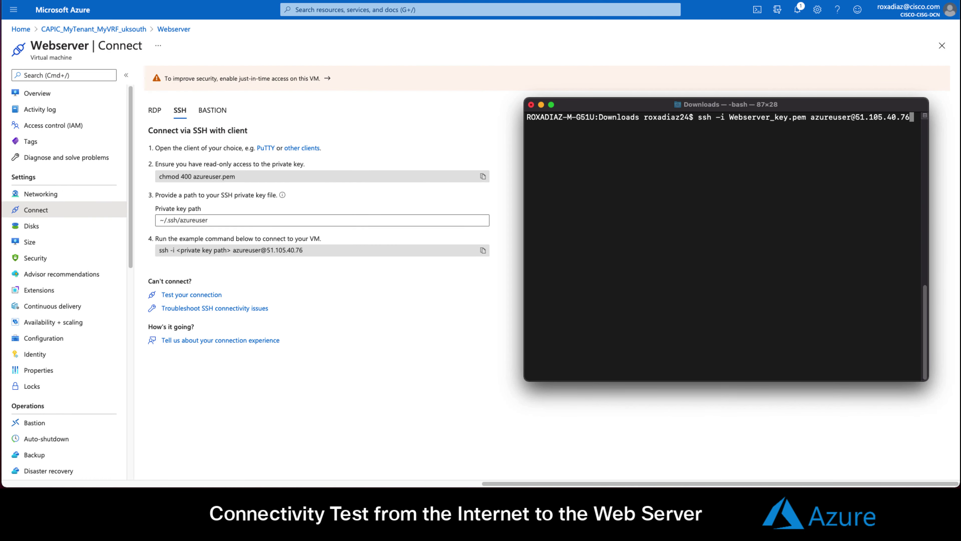
key("Return")
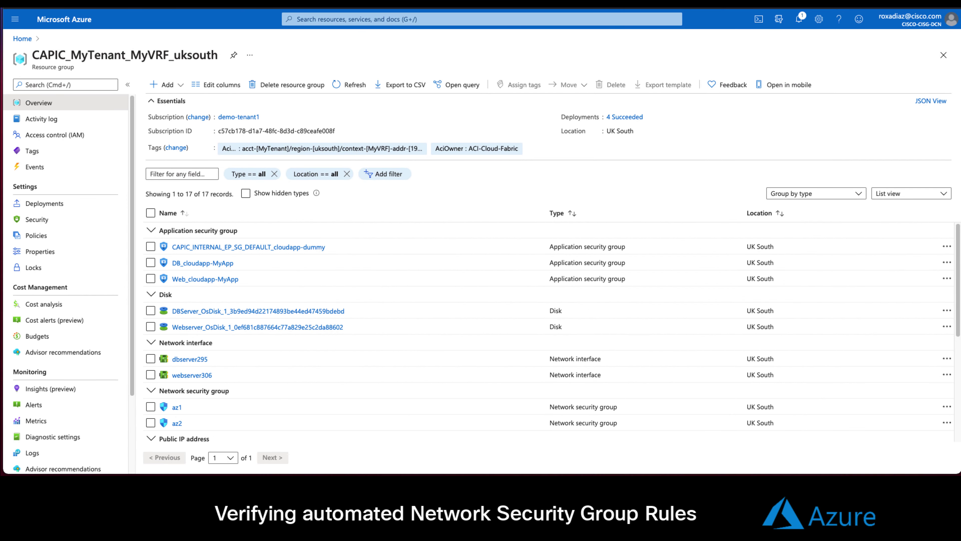
Examine the security rules of the az1 network security group in the resource group.
left_click(175, 407)
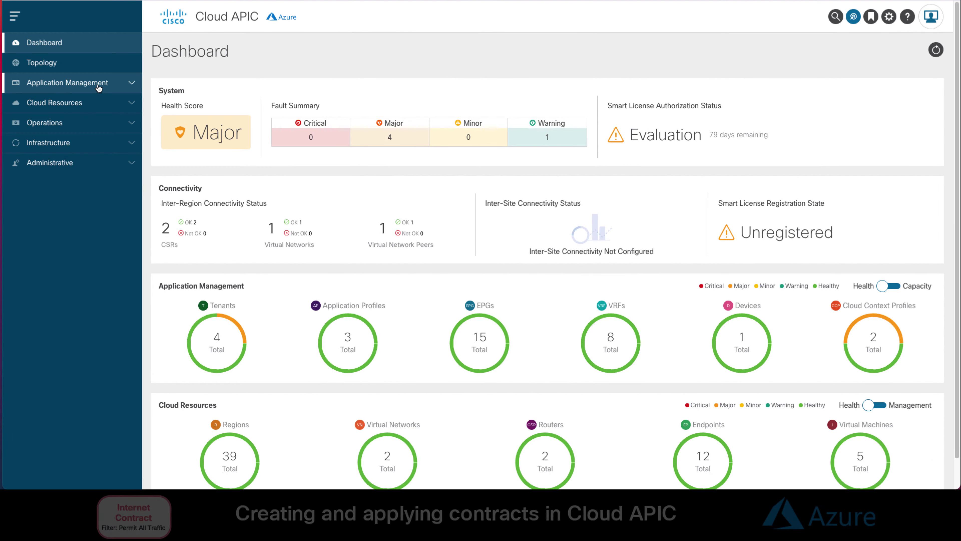
Switch to Cisco Cloud APIC and start a new contract named Internet in the tenant MyTenant.
left_click(98, 84)
left_click(94, 162)
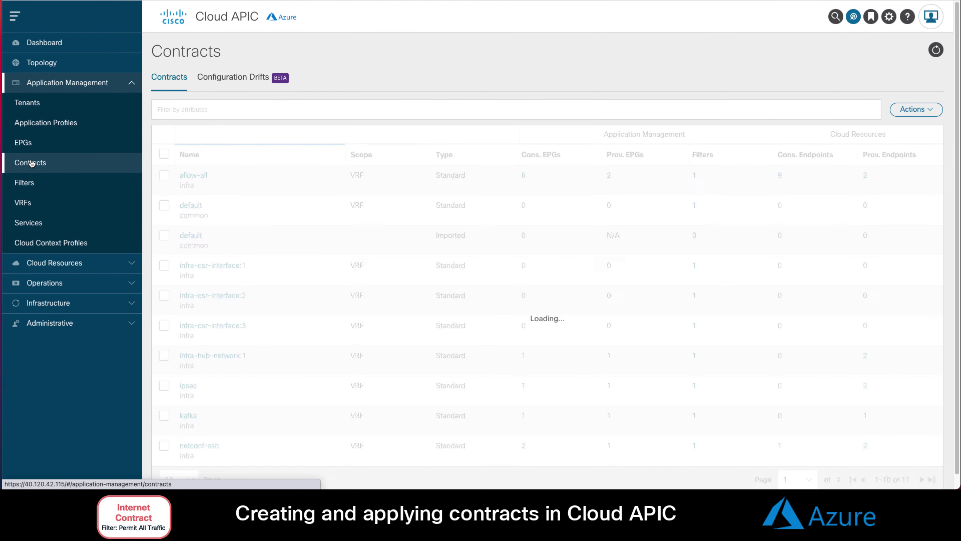
left_click(916, 109)
left_click(911, 133)
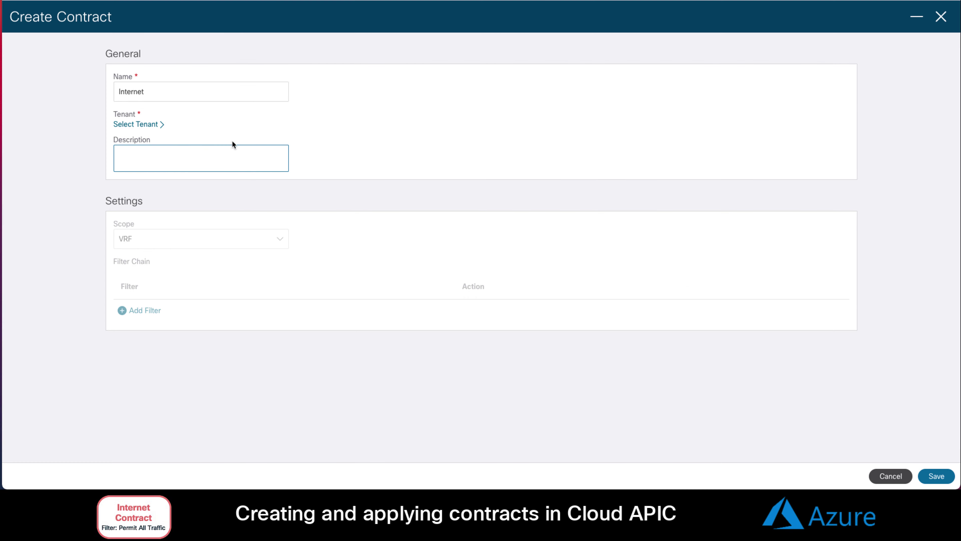
left_click(141, 123)
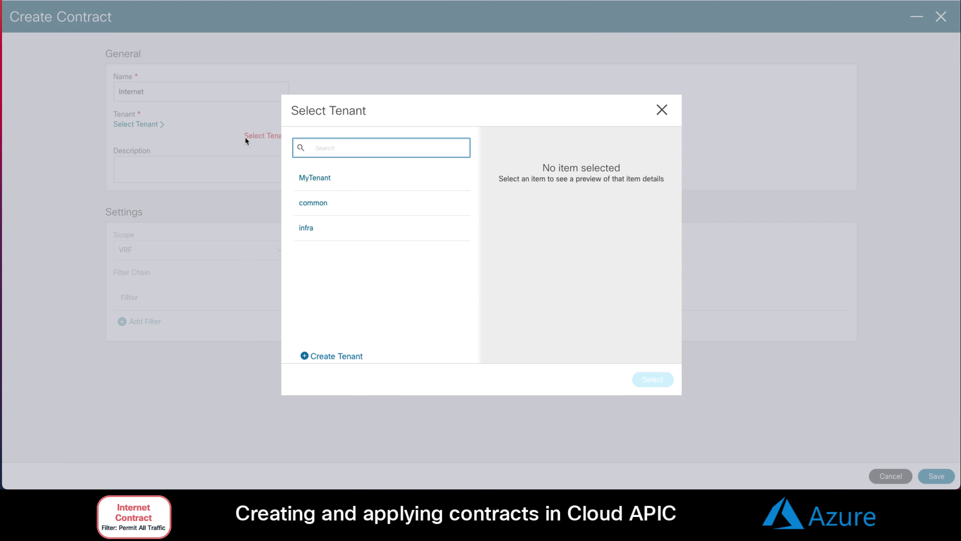
left_click(308, 178)
left_click(653, 379)
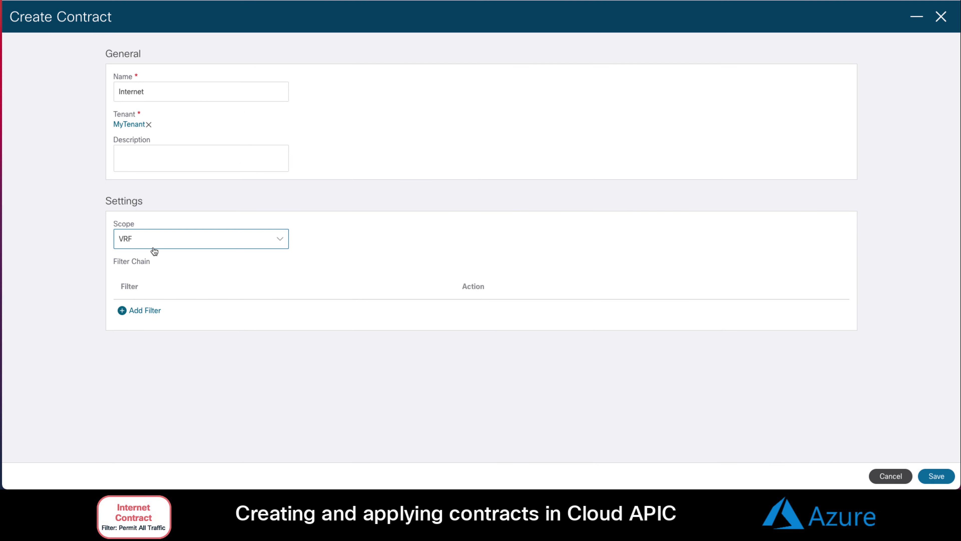
Add the default filter from the common tenant with the Permit action to the Internet contract, keeping VRF scope, and save it.
left_click(145, 311)
left_click(137, 312)
left_click(379, 183)
scroll(605, 302, "down", 5)
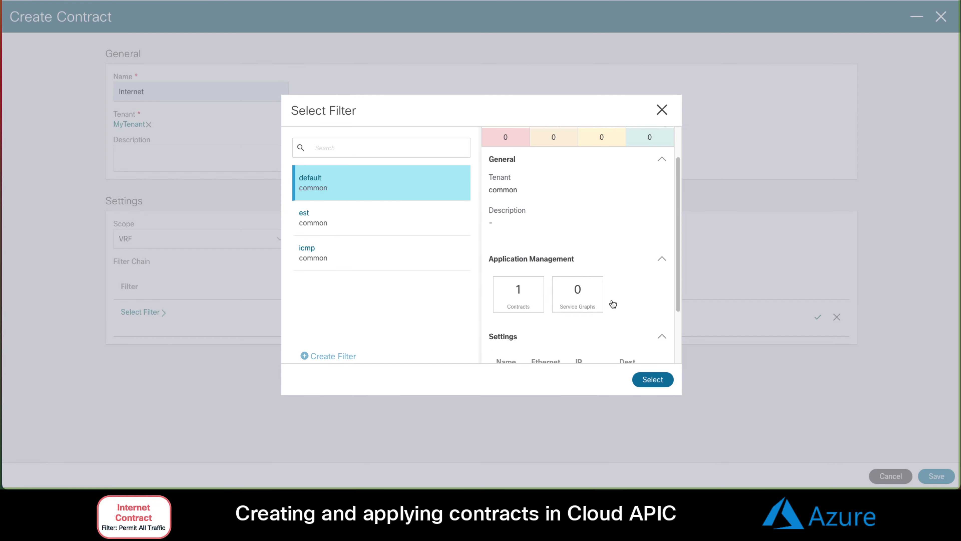
left_click(653, 379)
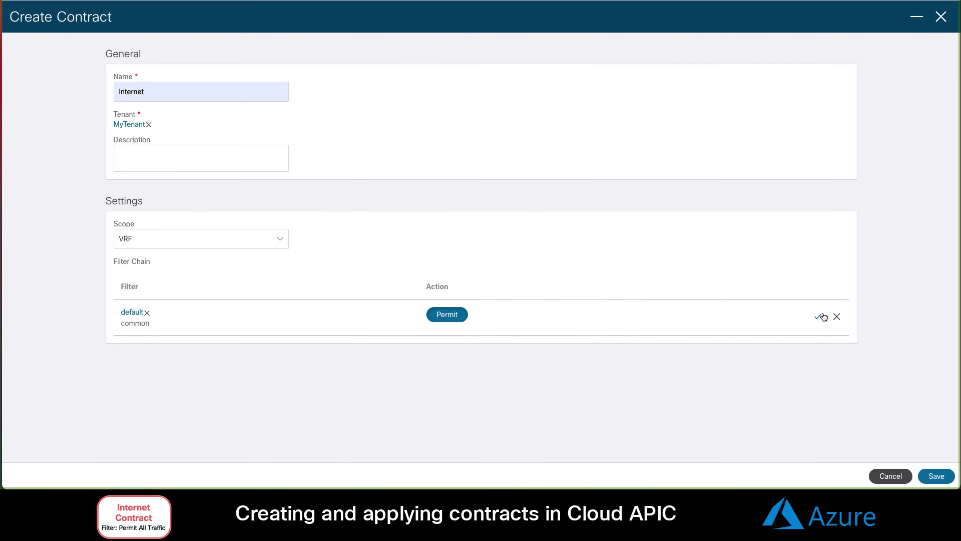
left_click(818, 317)
left_click(935, 476)
left_click(941, 16)
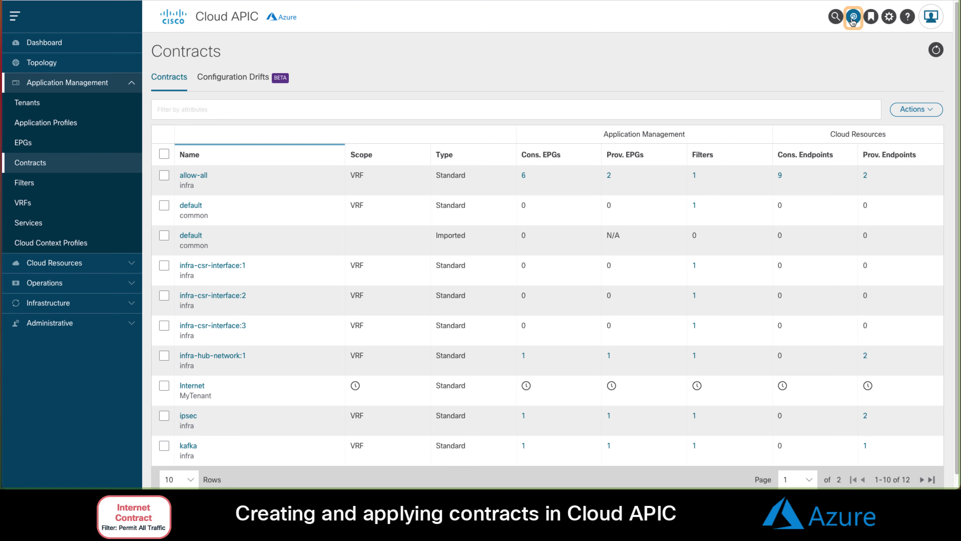
Start an EPG Communication configuration and choose the Internet contract from MyTenant.
left_click(853, 17)
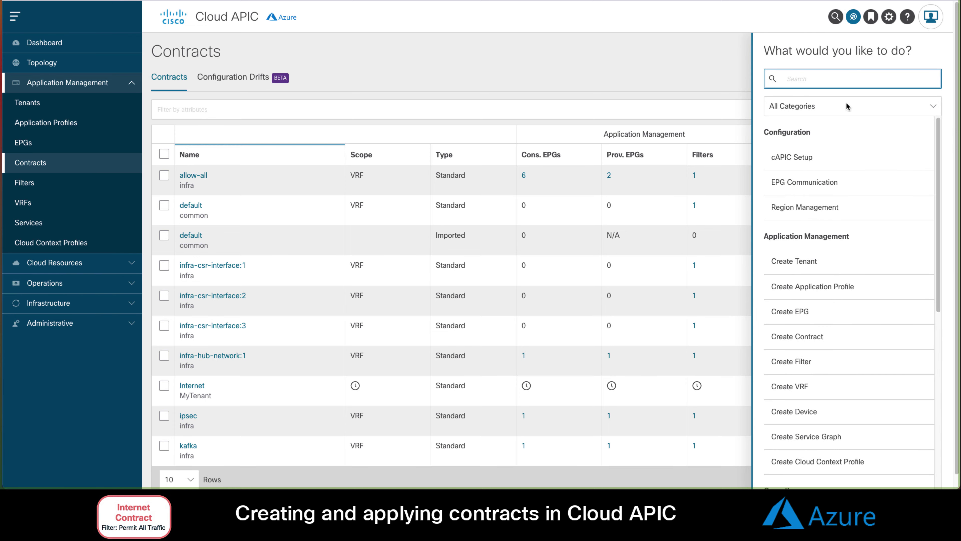
left_click(811, 187)
left_click(342, 158)
left_click(319, 182)
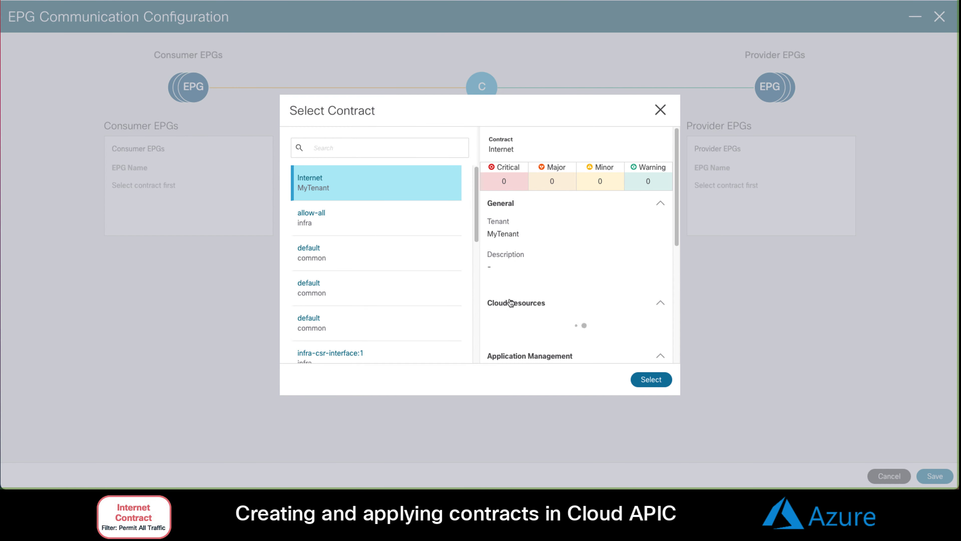
left_click(647, 379)
Add the Internet EPG as consumer and the Web EPG as provider of the contract, and save the configuration.
left_click(156, 187)
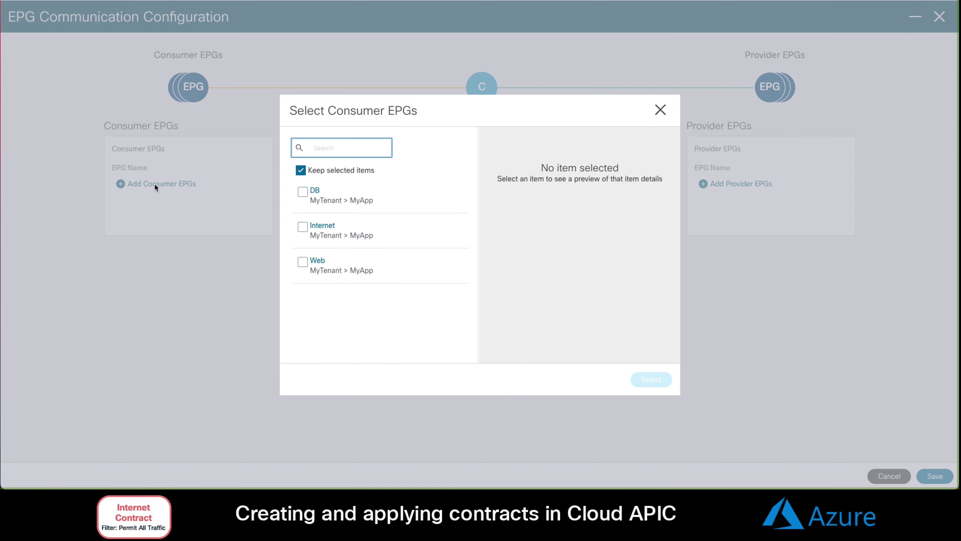
left_click(303, 227)
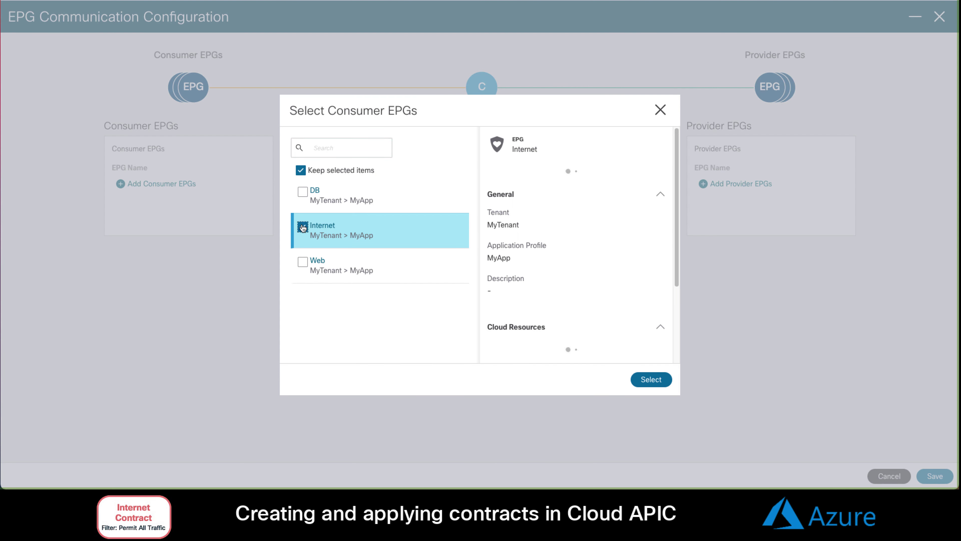
left_click(651, 379)
left_click(742, 184)
left_click(326, 271)
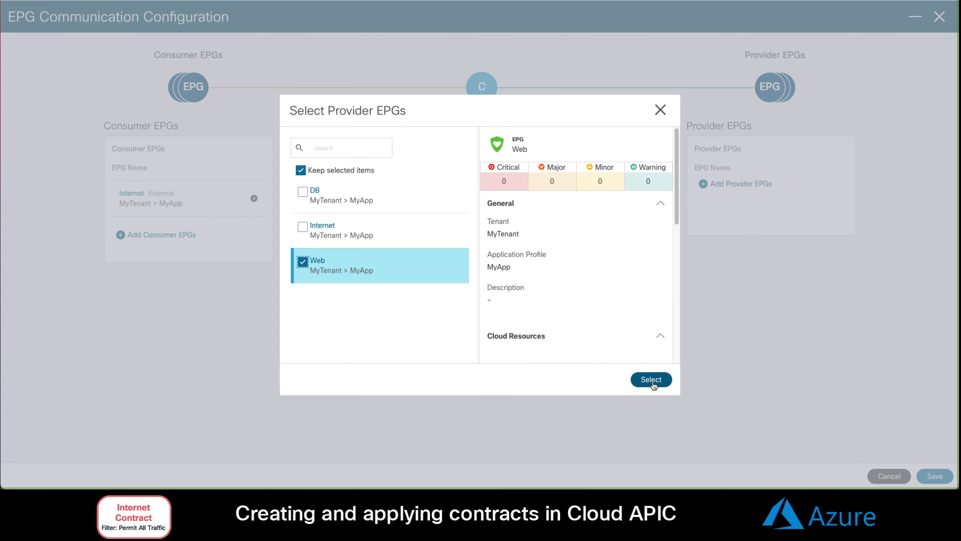
left_click(650, 379)
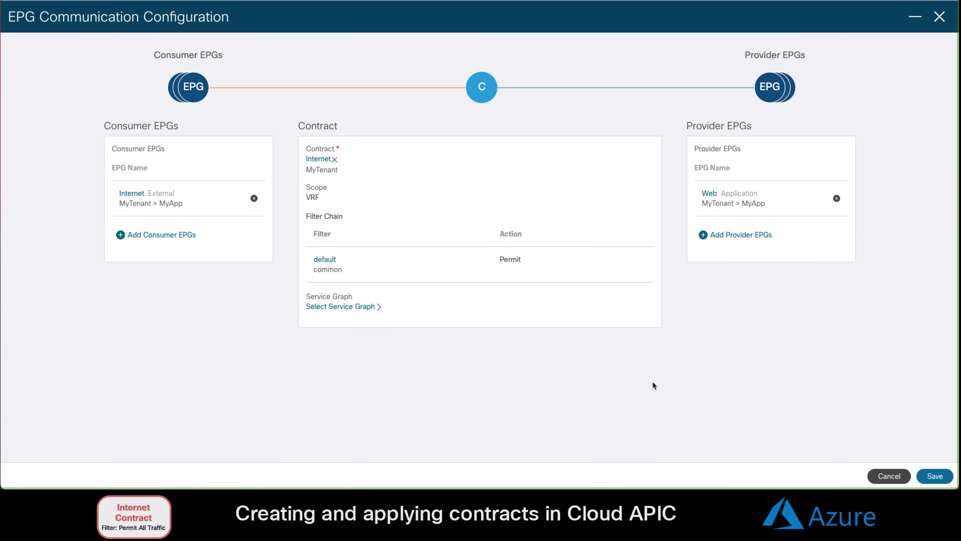
left_click(935, 475)
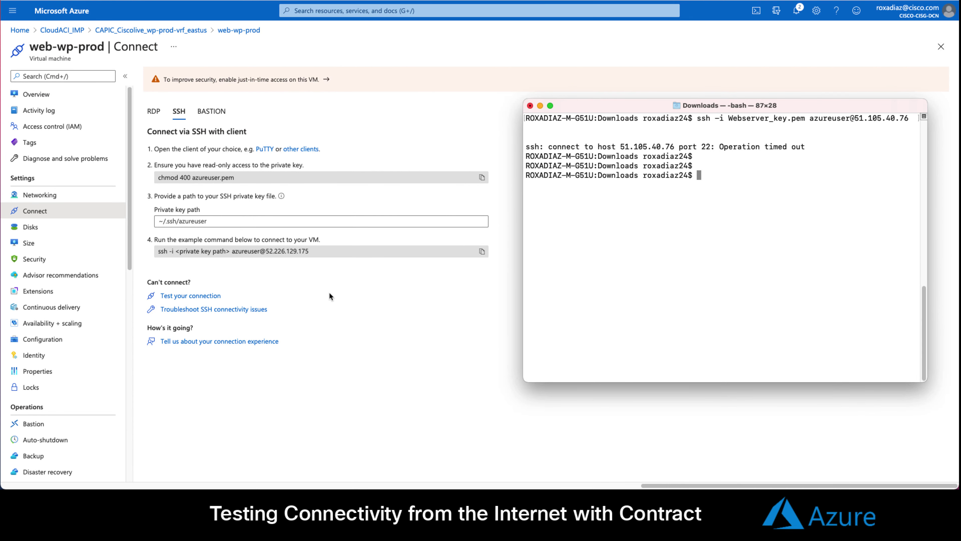
key("Up")
key("Return")
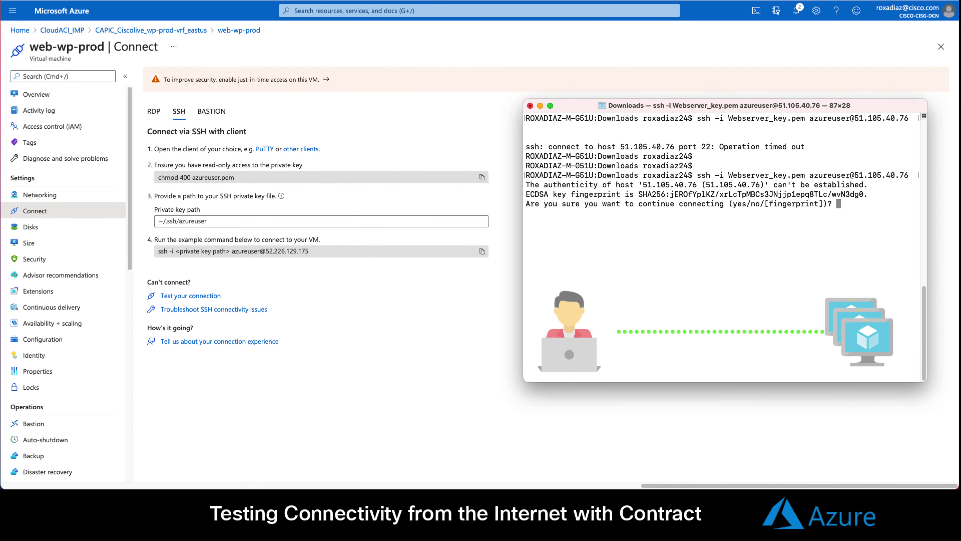
type("yes")
key("Return")
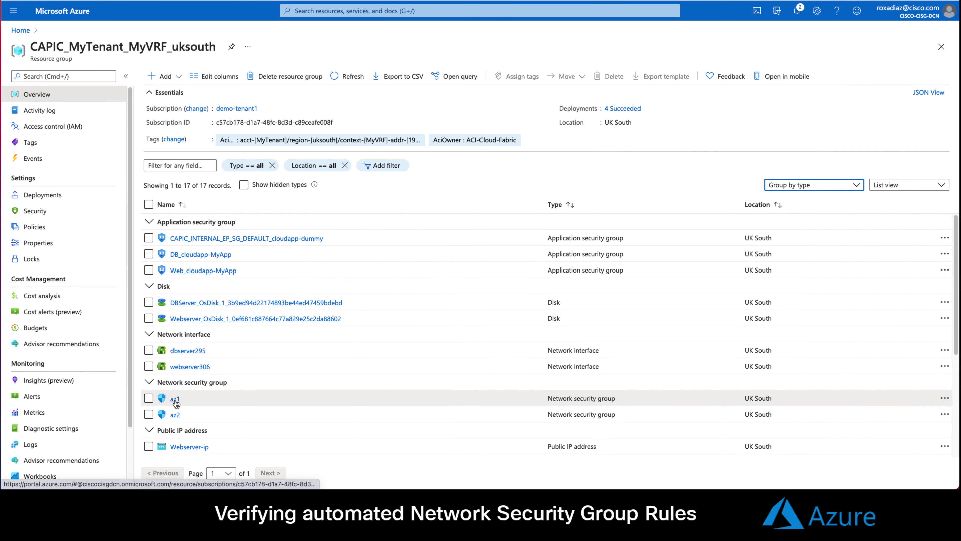
Examine the az1 network security group's rules again with the Internet contract applied.
left_click(174, 399)
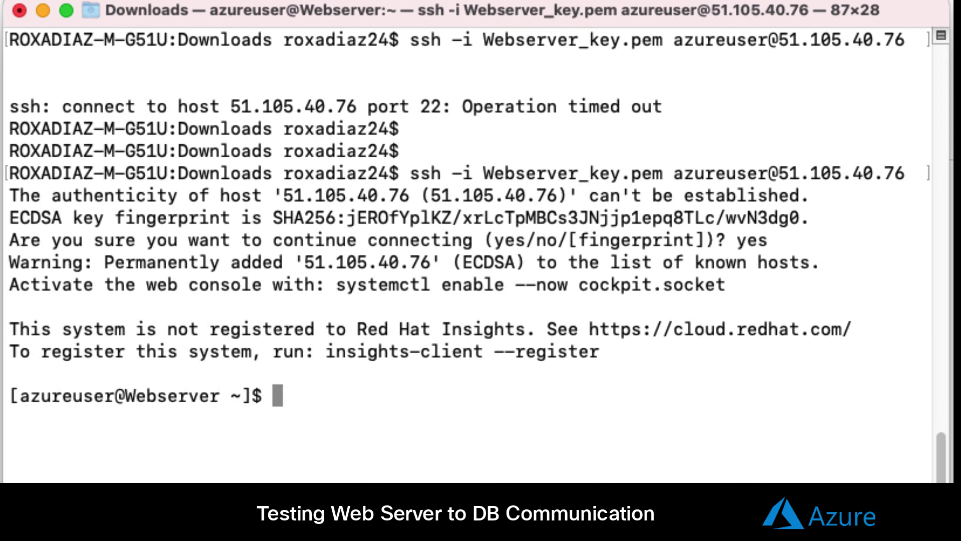
Ping 192.168.200.4 from the web server's SSH session to test its connection to the database server.
type("pi")
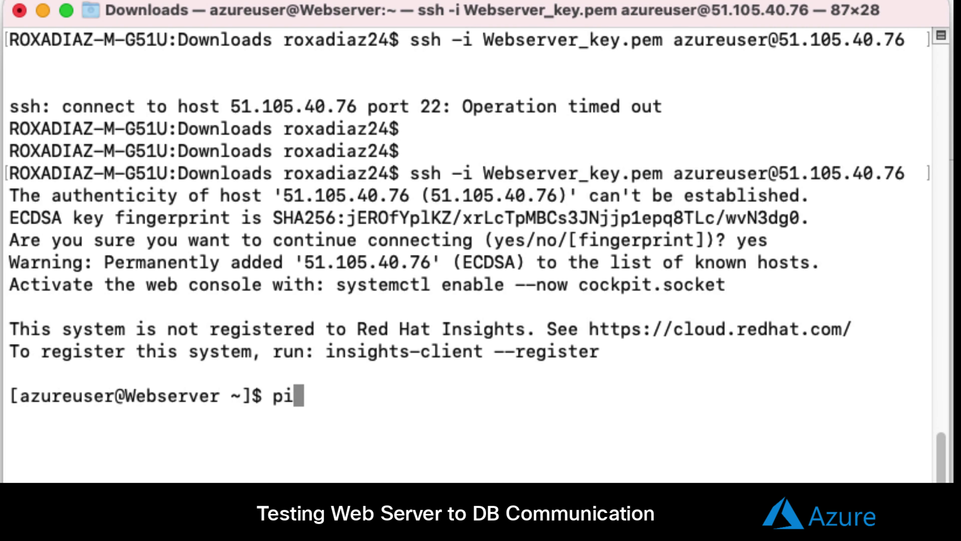
type("ng 192.168.200.4")
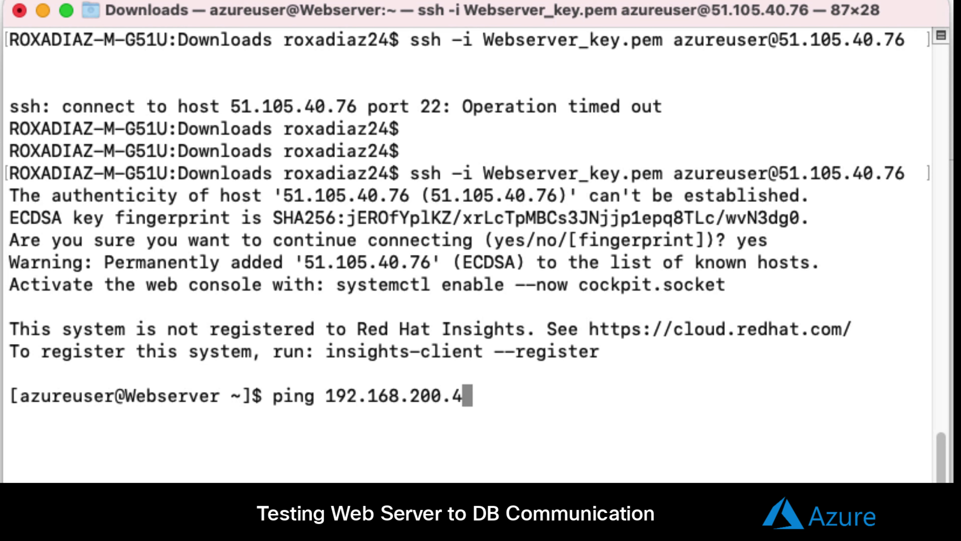
key("Return")
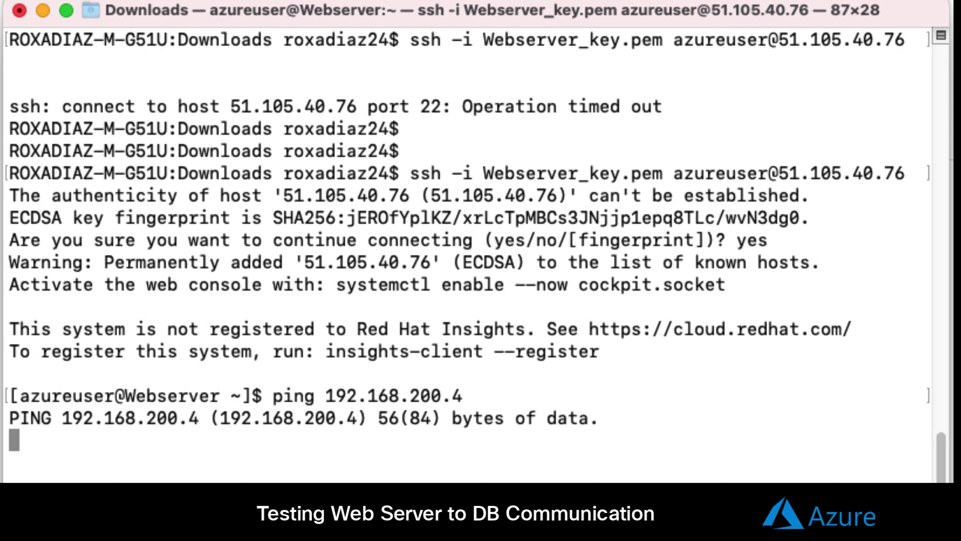
key("Return")
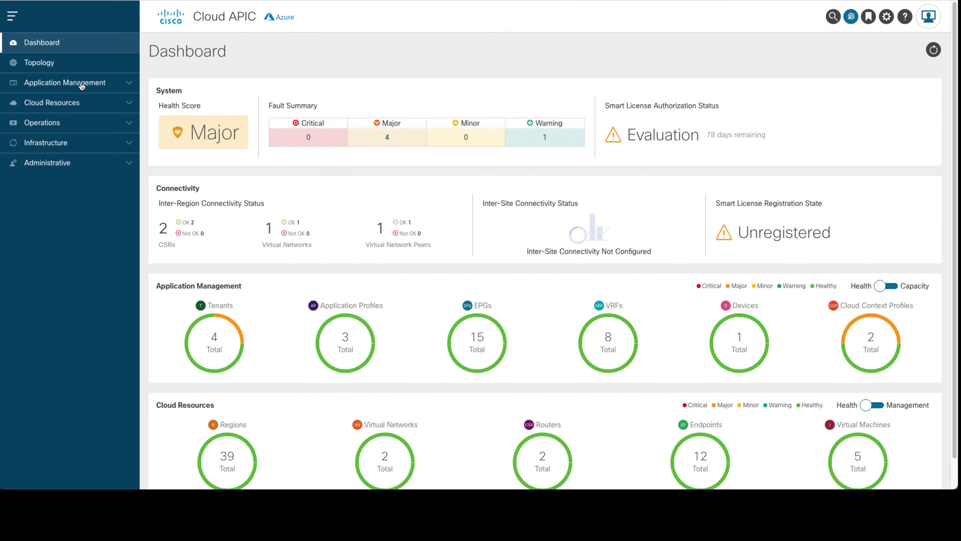
Switch to Cloud APIC and start a new contract named WebtoDB in the tenant MyTenant.
left_click(73, 82)
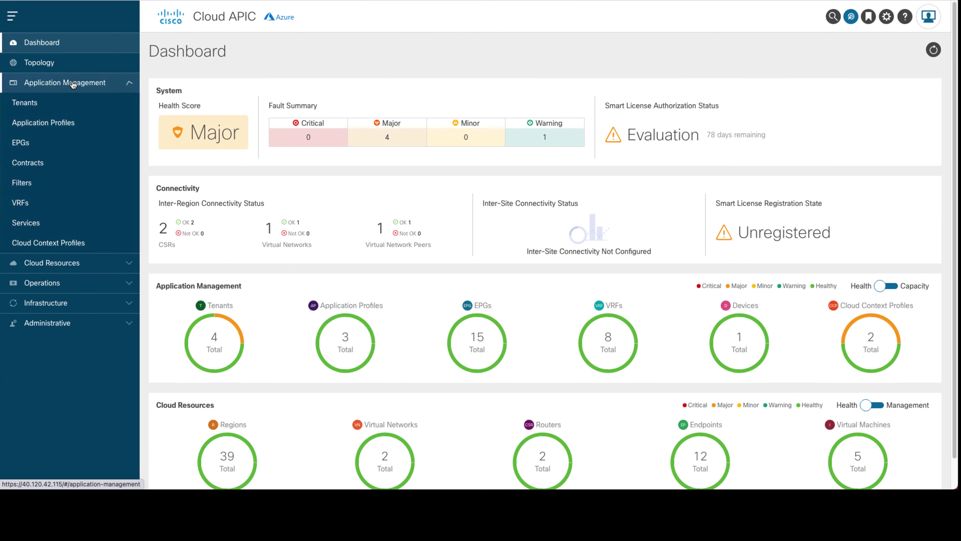
left_click(27, 162)
type("WebtoDB")
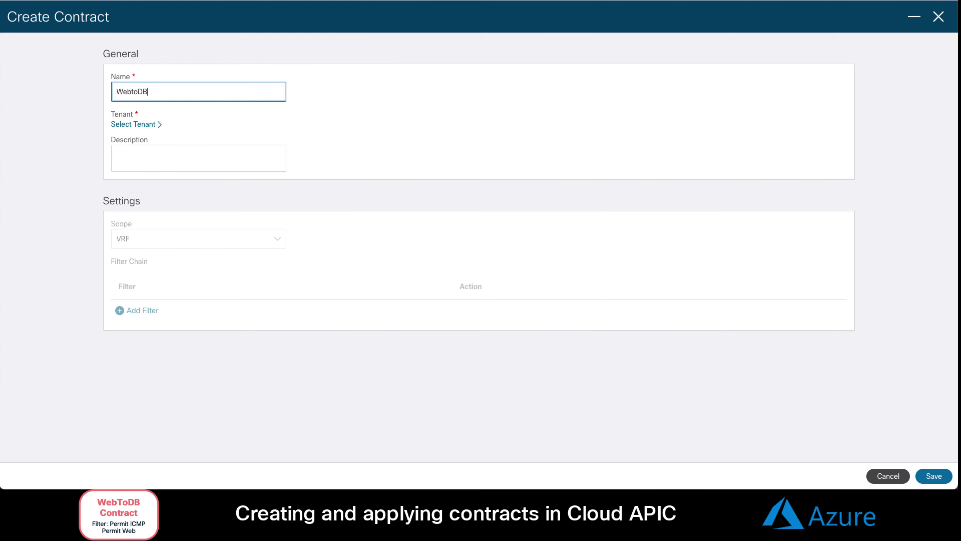
left_click(151, 124)
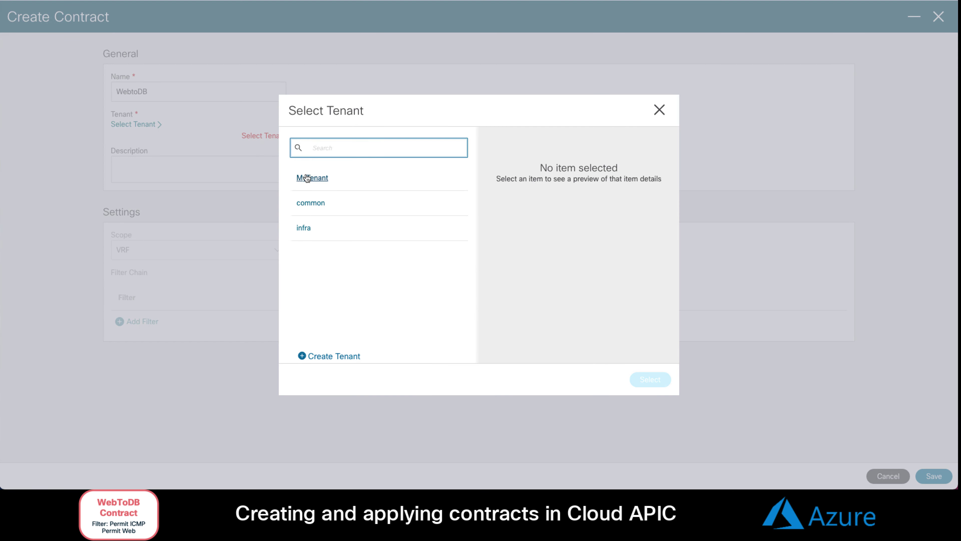
left_click(311, 178)
left_click(650, 379)
Add the icmp filter from common to the WebtoDB contract with the Permit action.
left_click(141, 312)
left_click(140, 314)
left_click(375, 251)
left_click(650, 378)
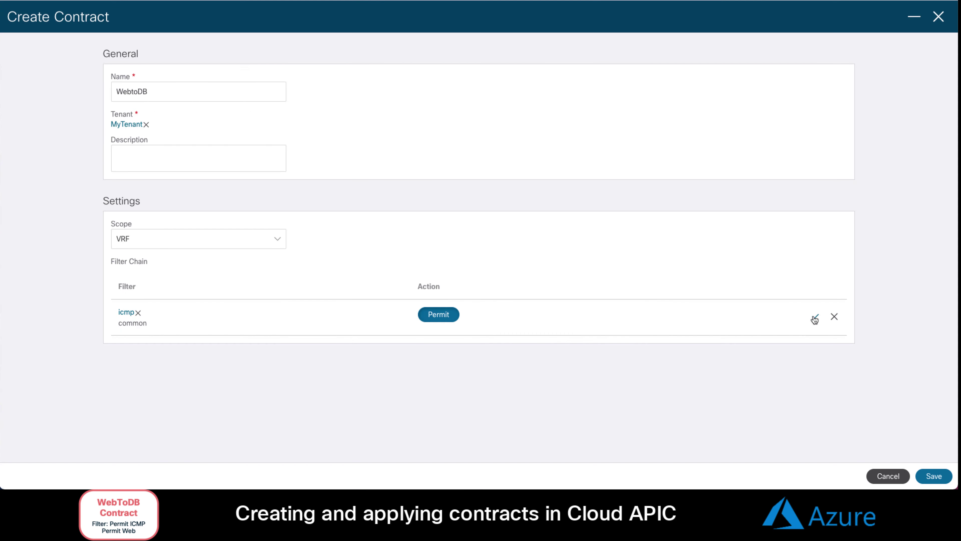
left_click(816, 319)
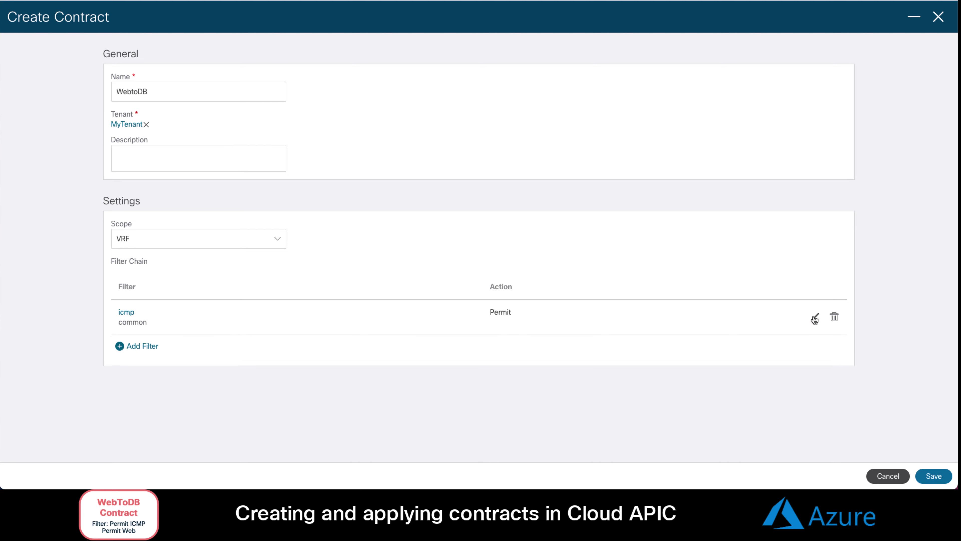
Create an http filter in MyTenant for the contract, with an http entry using Ethernet type IP, protocol TCP and destination port HTTP 80.
left_click(140, 346)
left_click(144, 347)
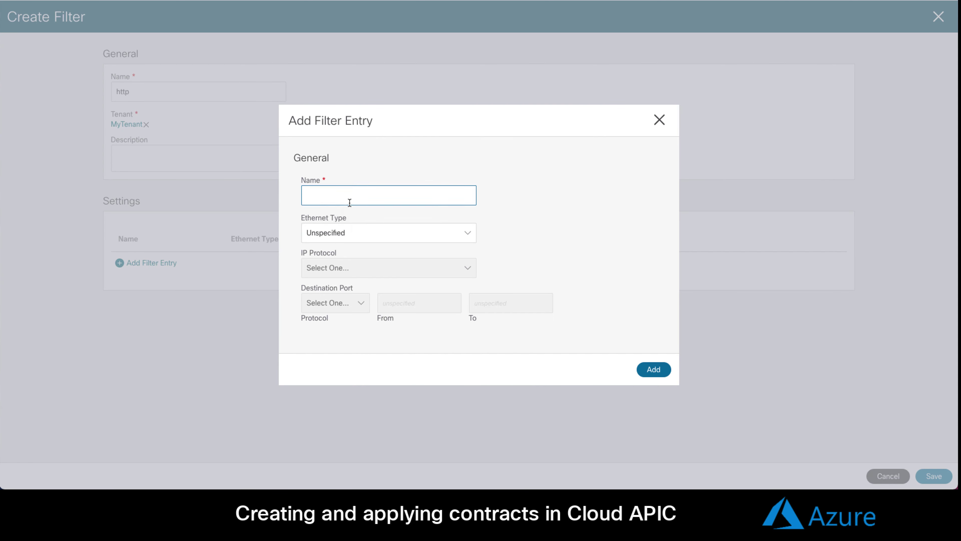
left_click(350, 195)
type("http")
left_click(355, 232)
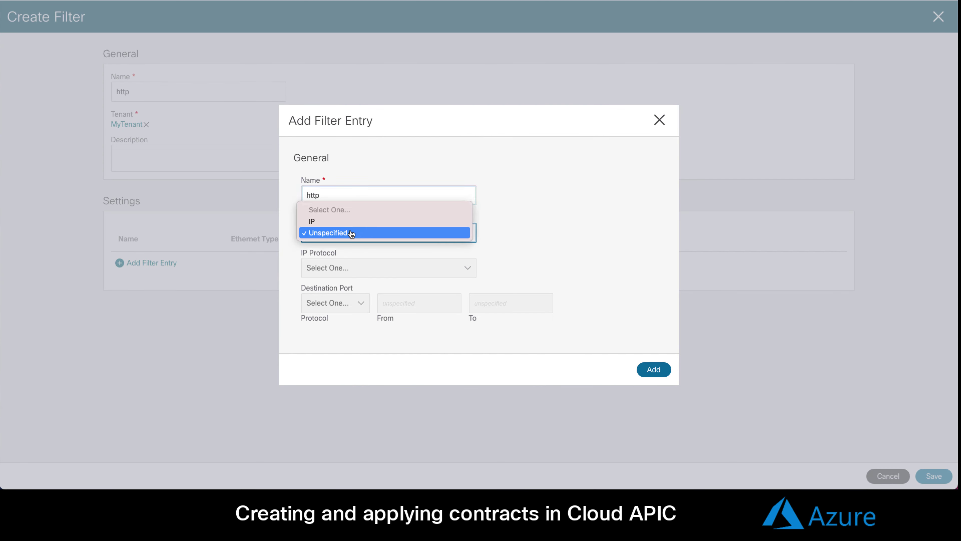
left_click(348, 220)
left_click(354, 269)
left_click(326, 292)
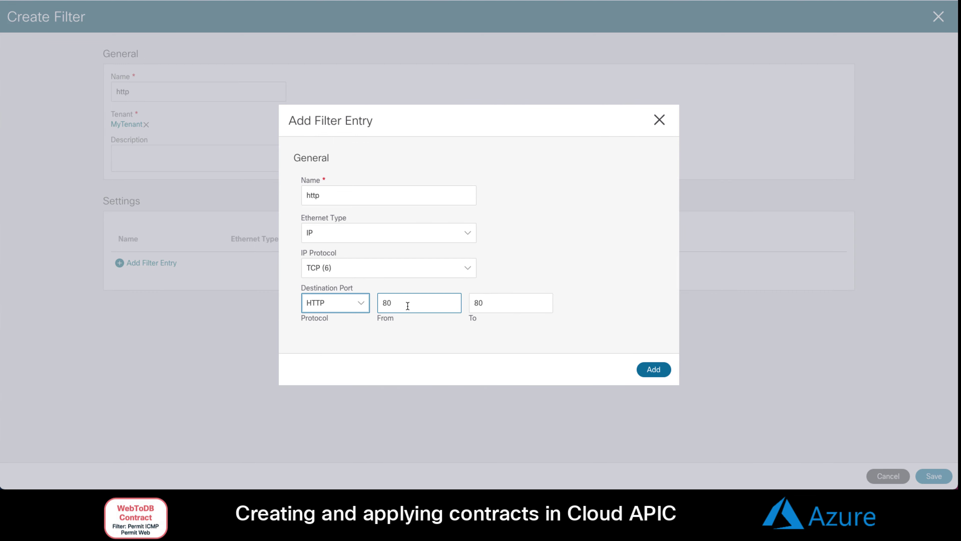
left_click(654, 369)
left_click(934, 476)
Accept the http filter with the Permit action and save the WebtoDB contract.
left_click(816, 354)
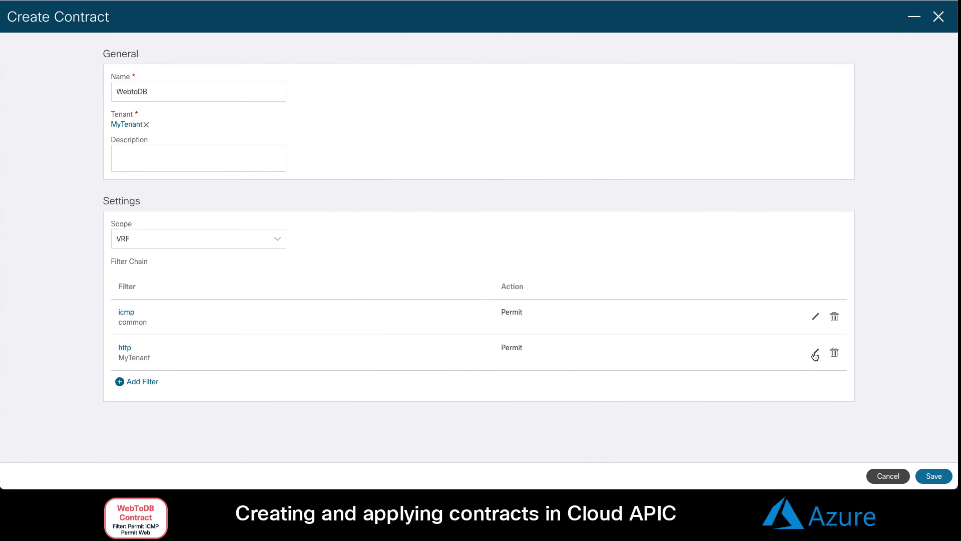
left_click(934, 476)
left_click(932, 19)
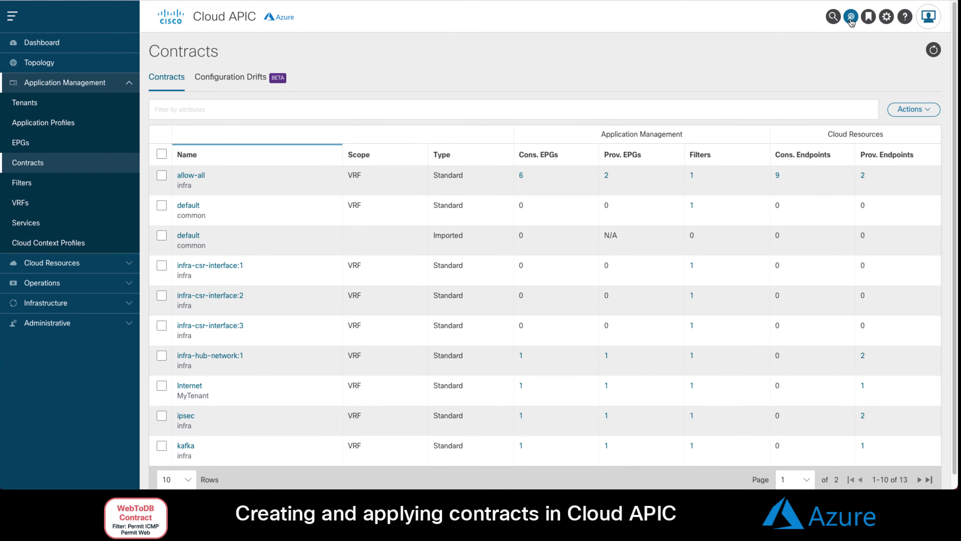
Start an EPG Communication configuration and choose the WebtoDB contract from MyTenant.
left_click(851, 17)
left_click(802, 183)
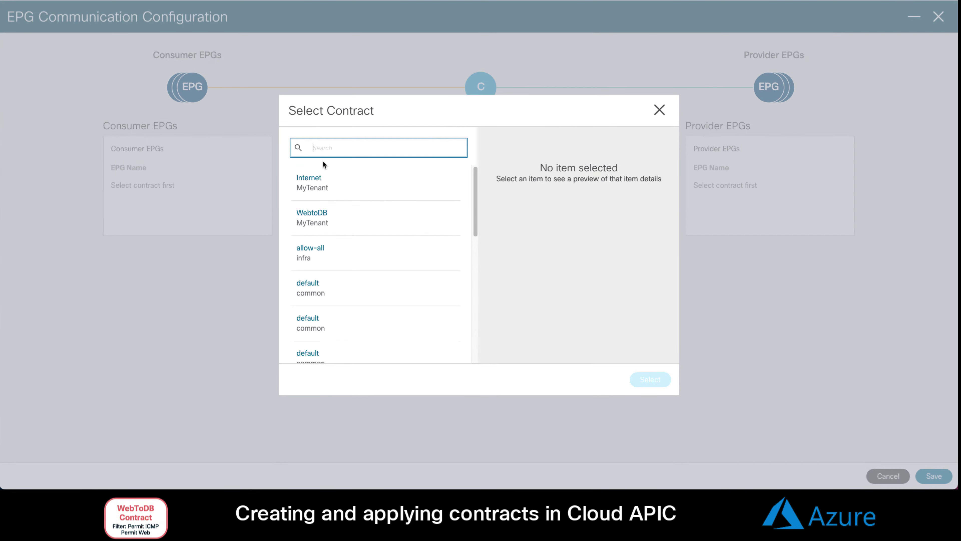
left_click(313, 212)
left_click(650, 379)
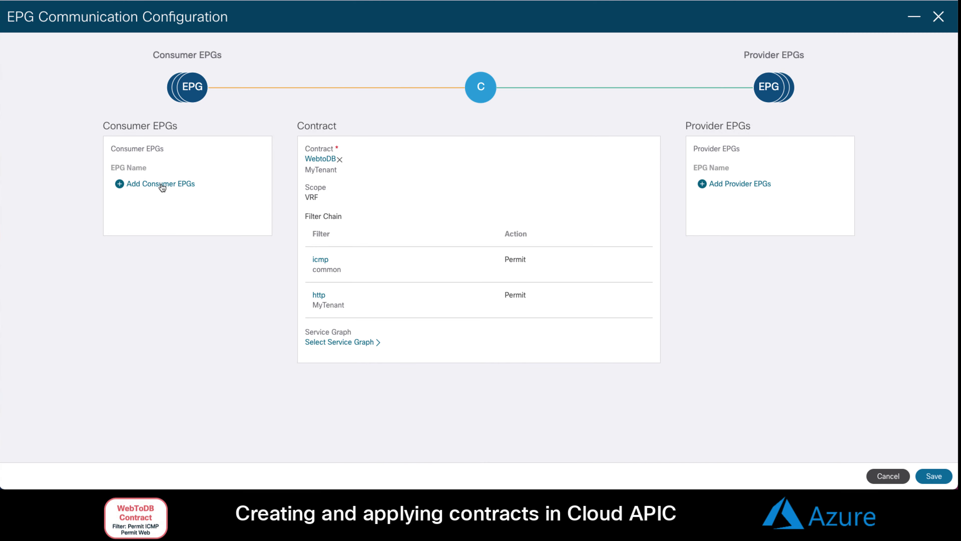
Add the Web EPG as consumer and the DB EPG as provider of the WebtoDB contract.
left_click(162, 185)
left_click(302, 261)
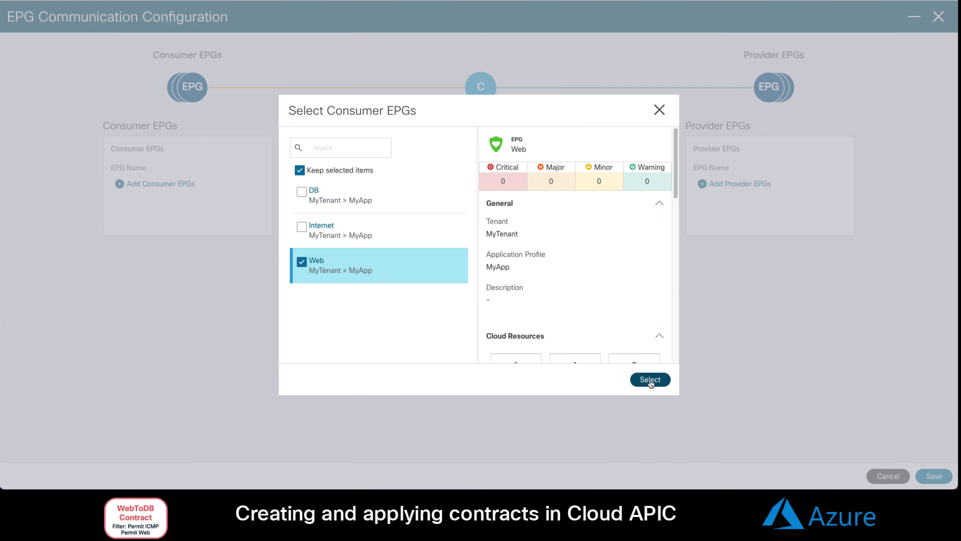
left_click(650, 381)
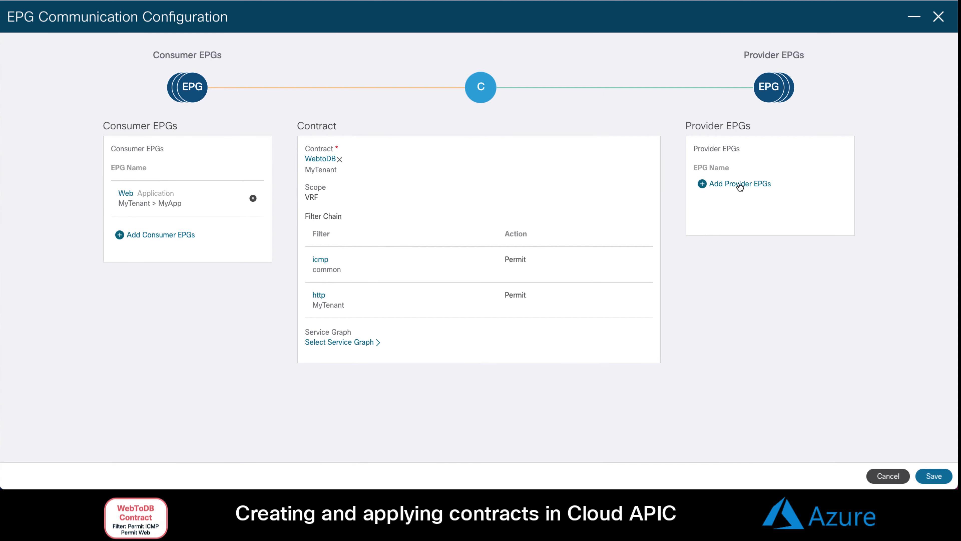
left_click(740, 184)
left_click(302, 191)
left_click(648, 380)
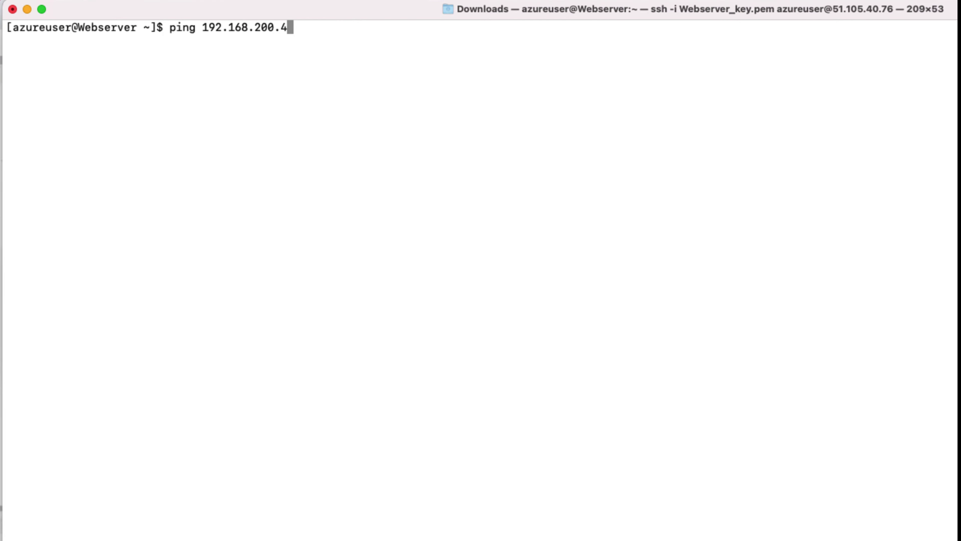
Switch to the terminal and ping 192.168.200.4 from the web server again with the WebtoDB contract applied.
key("Return")
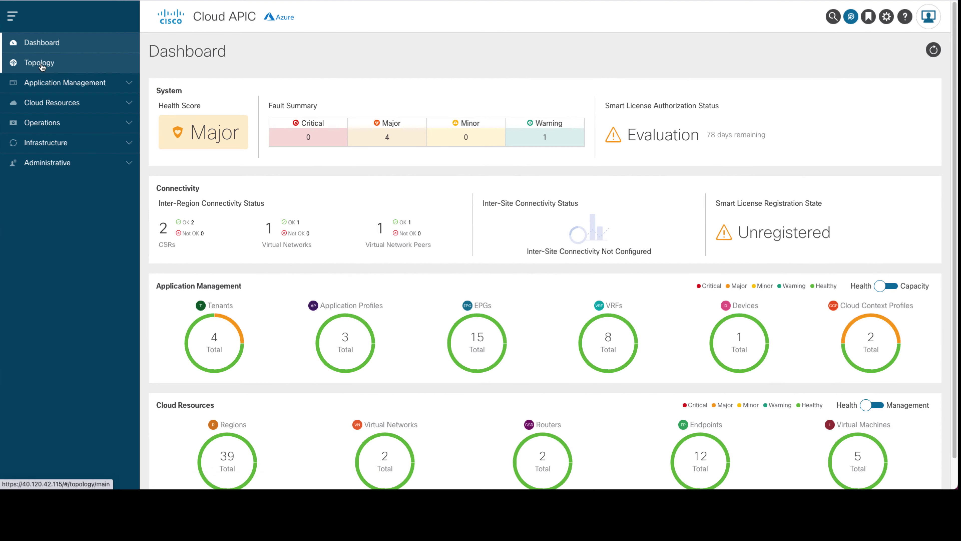
Switch to Cloud APIC and examine the topology with tenants and VRFs shown, then MyTenant's MyApp profile with its EPGs and contracts.
left_click(42, 65)
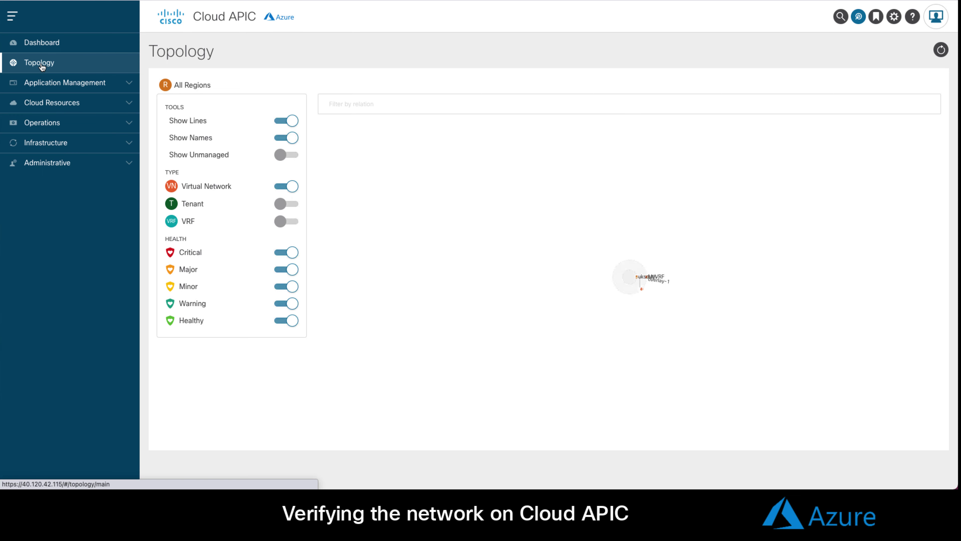
left_click(283, 204)
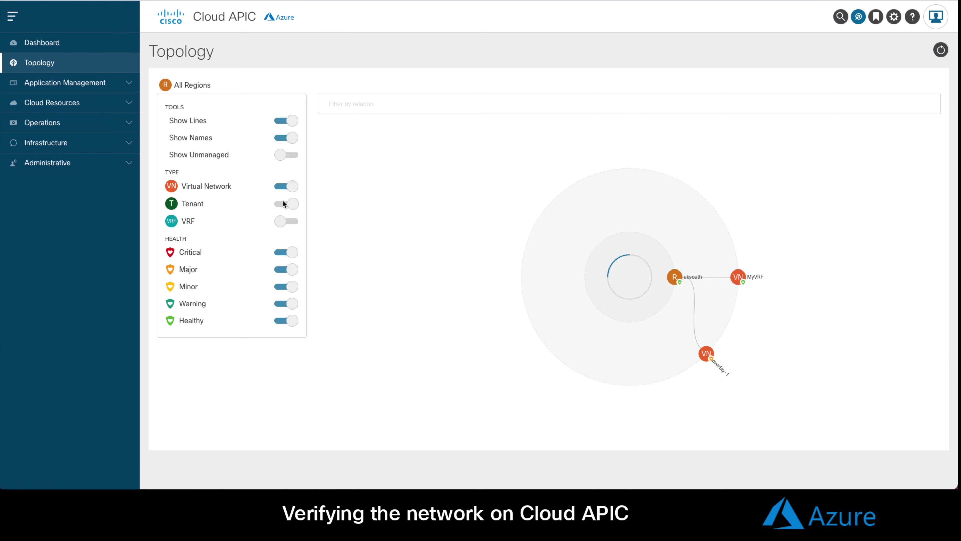
left_click(280, 222)
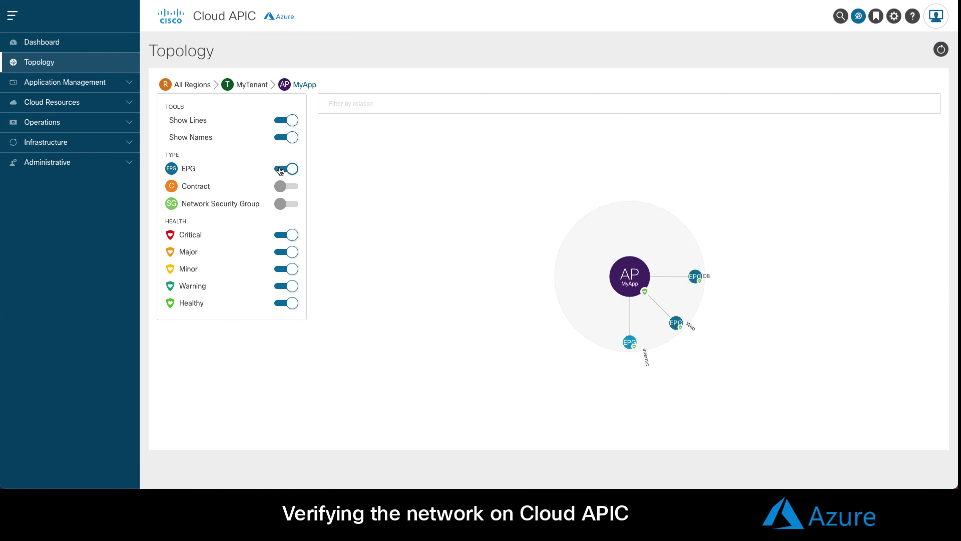
left_click(280, 187)
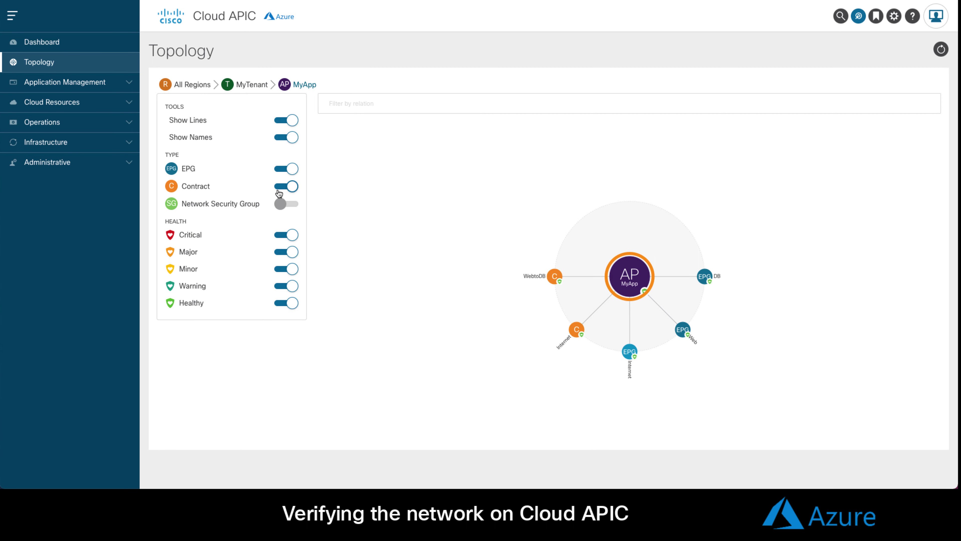
left_click(629, 276)
Switch to the Azure portal and examine the az1 network security group's rules in the resource group CAPIC_MyTenant_MyVRF_uksouth.
left_click(137, 56)
left_click(30, 108)
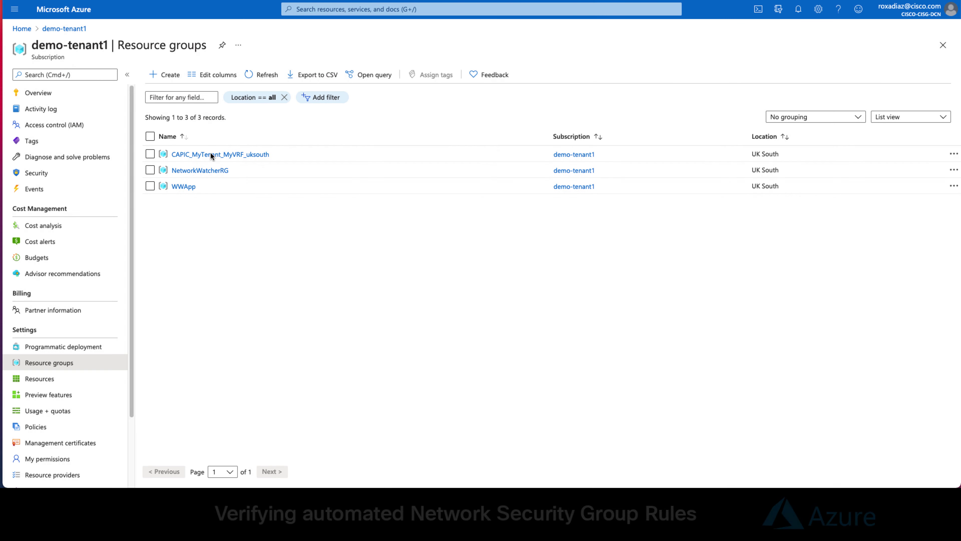
left_click(210, 154)
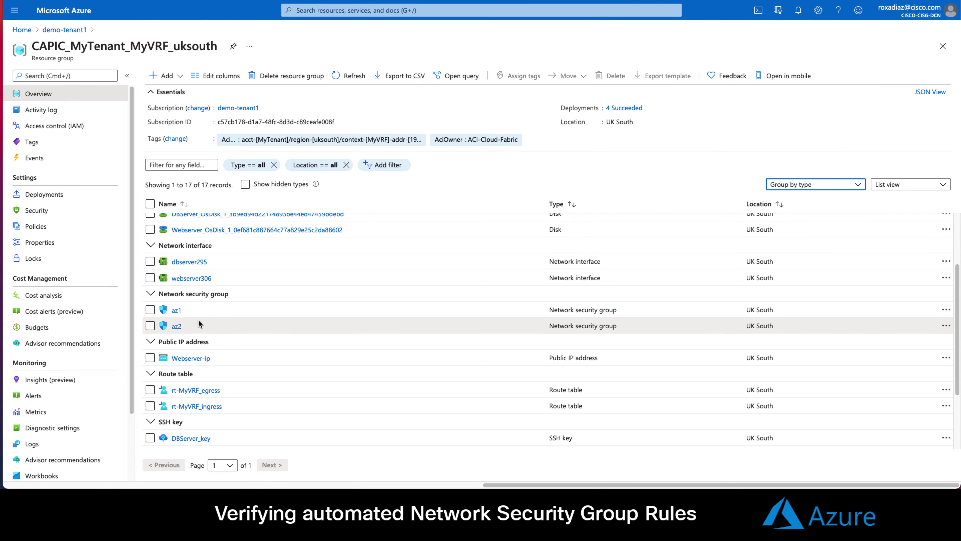
left_click(174, 309)
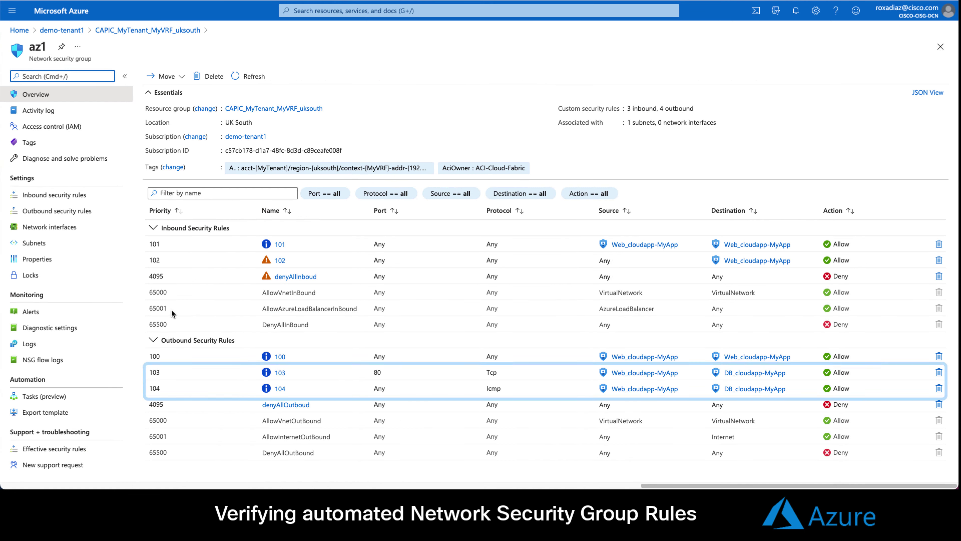